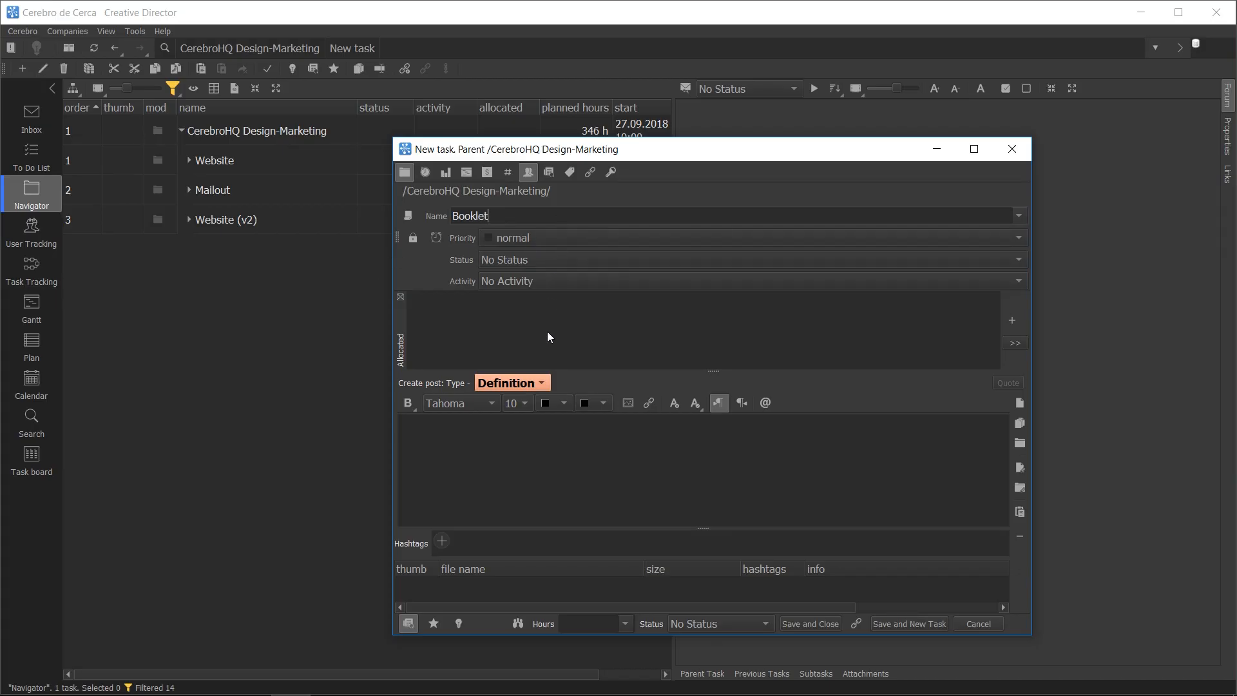
# Step: Save the new Booklet task and expand the Website and Mailout tasks to inspect their subtasks
pyautogui.click(814, 624)
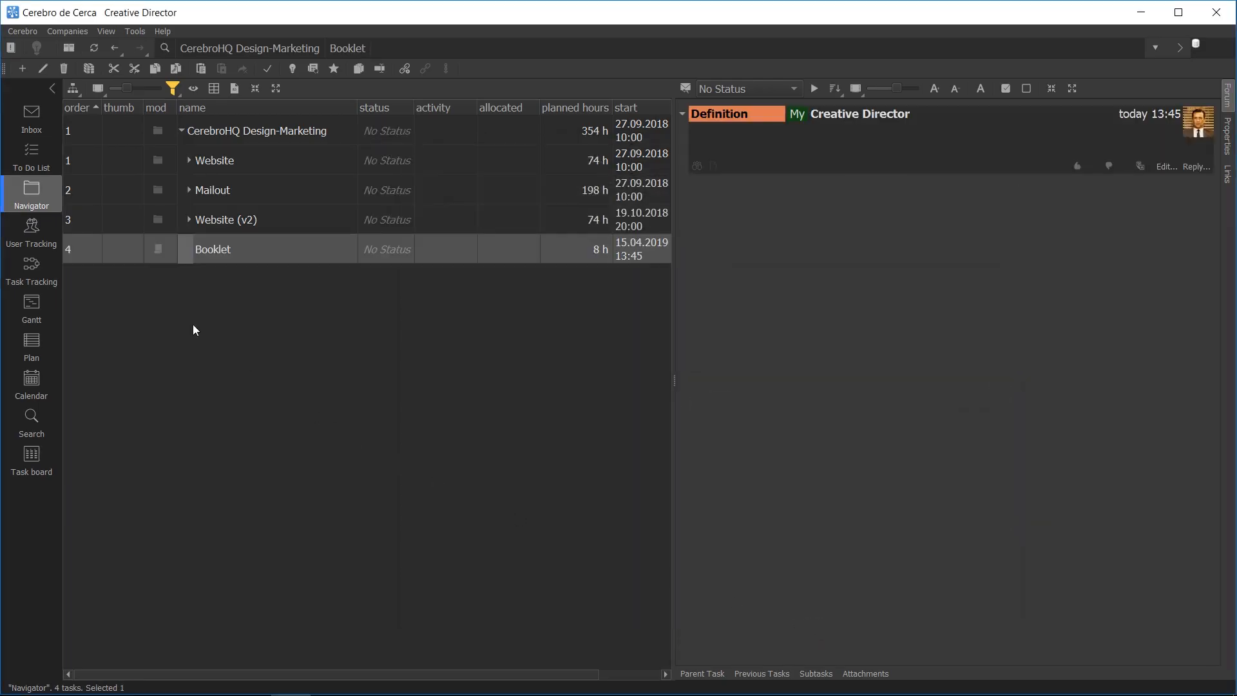
pyautogui.click(188, 162)
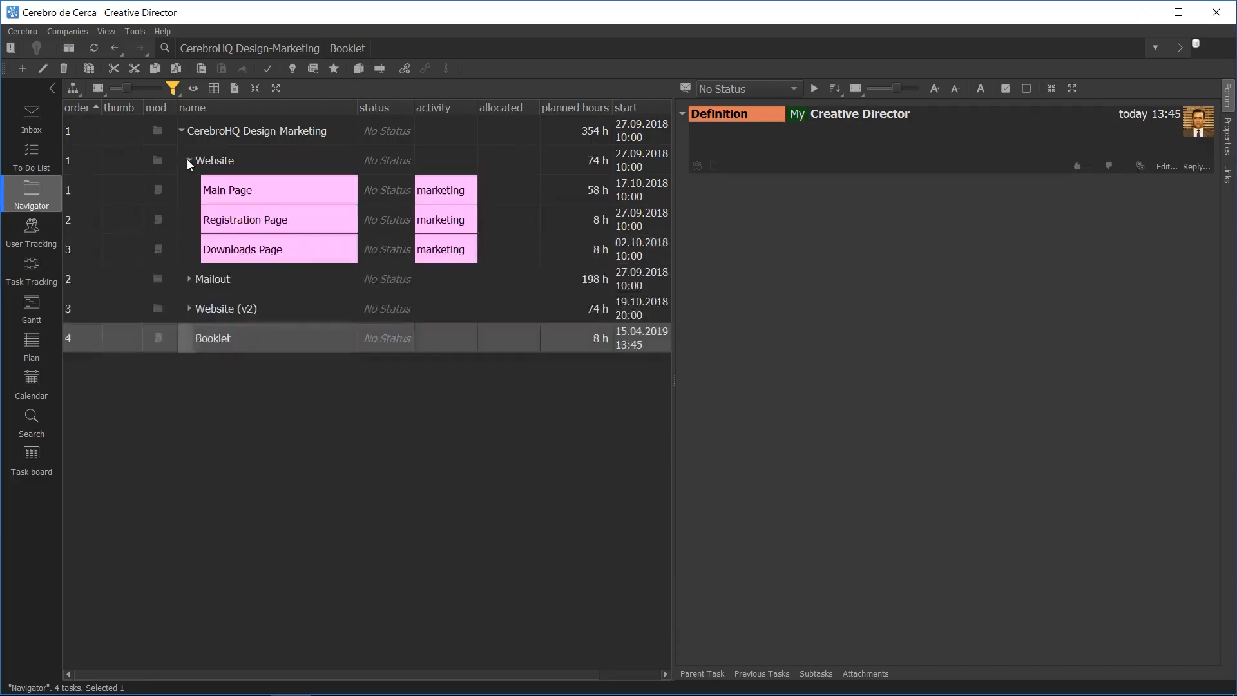
pyautogui.click(232, 171)
pyautogui.click(235, 190)
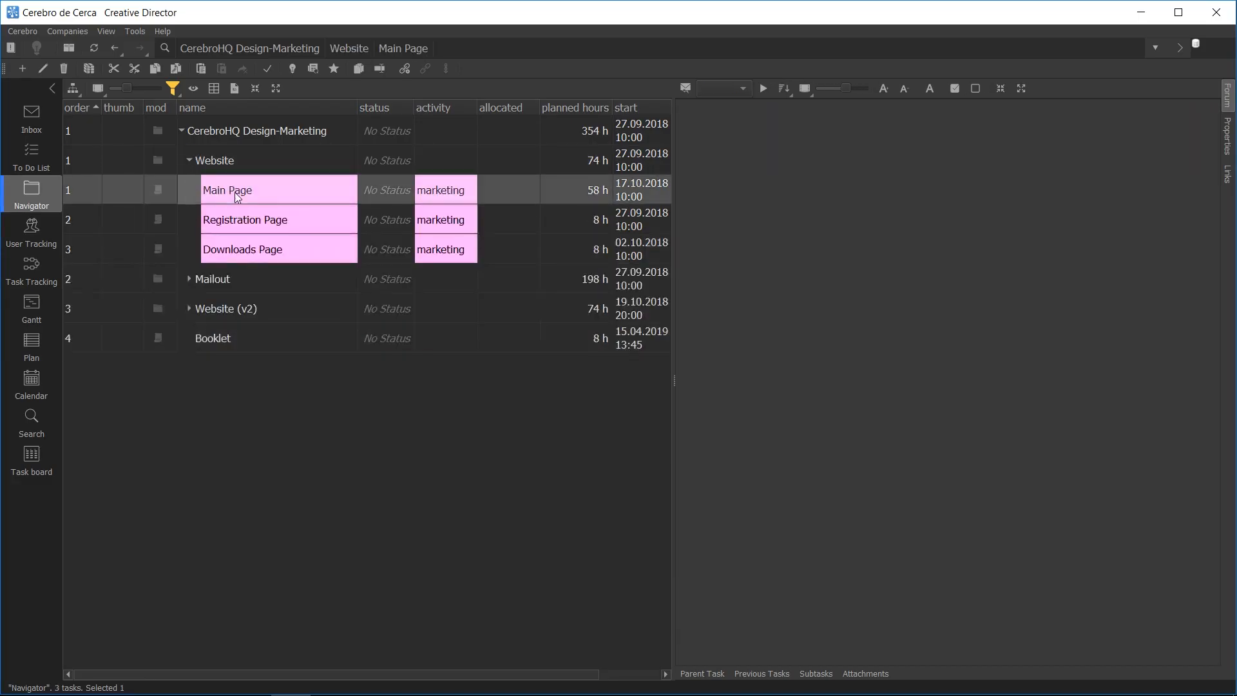
pyautogui.click(189, 278)
pyautogui.click(215, 291)
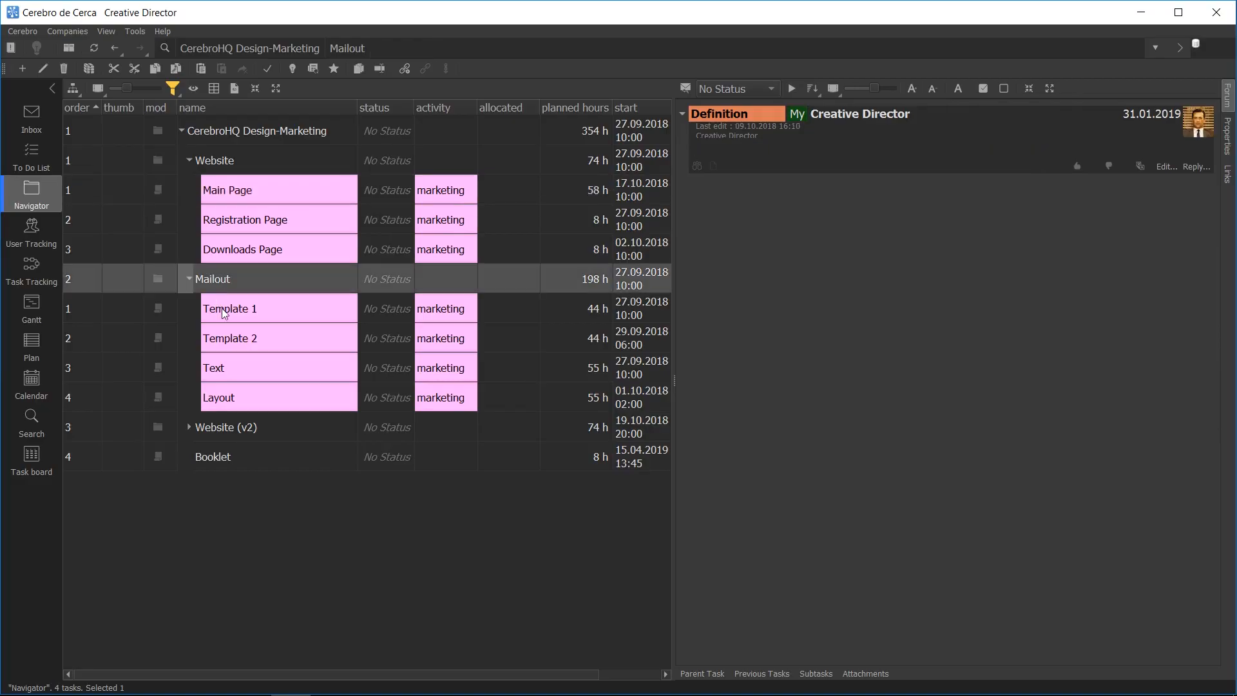
pyautogui.click(222, 310)
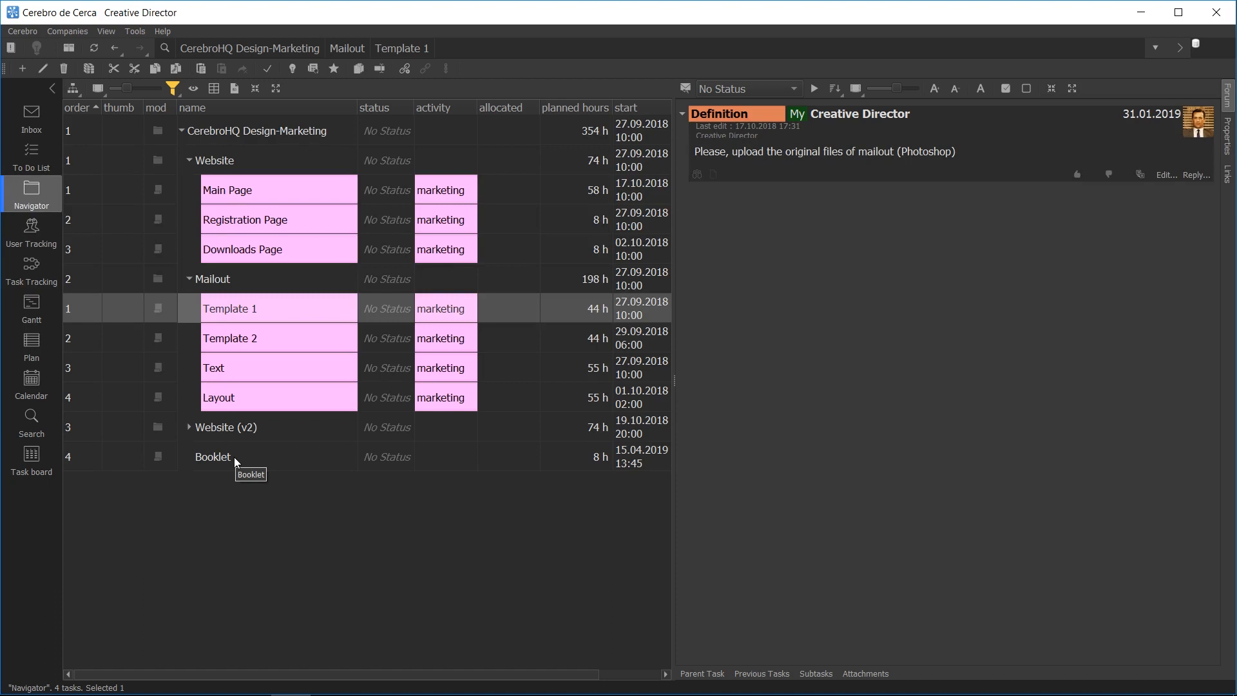
# Step: Start a new subtask under Booklet and name it Text
pyautogui.click(235, 457)
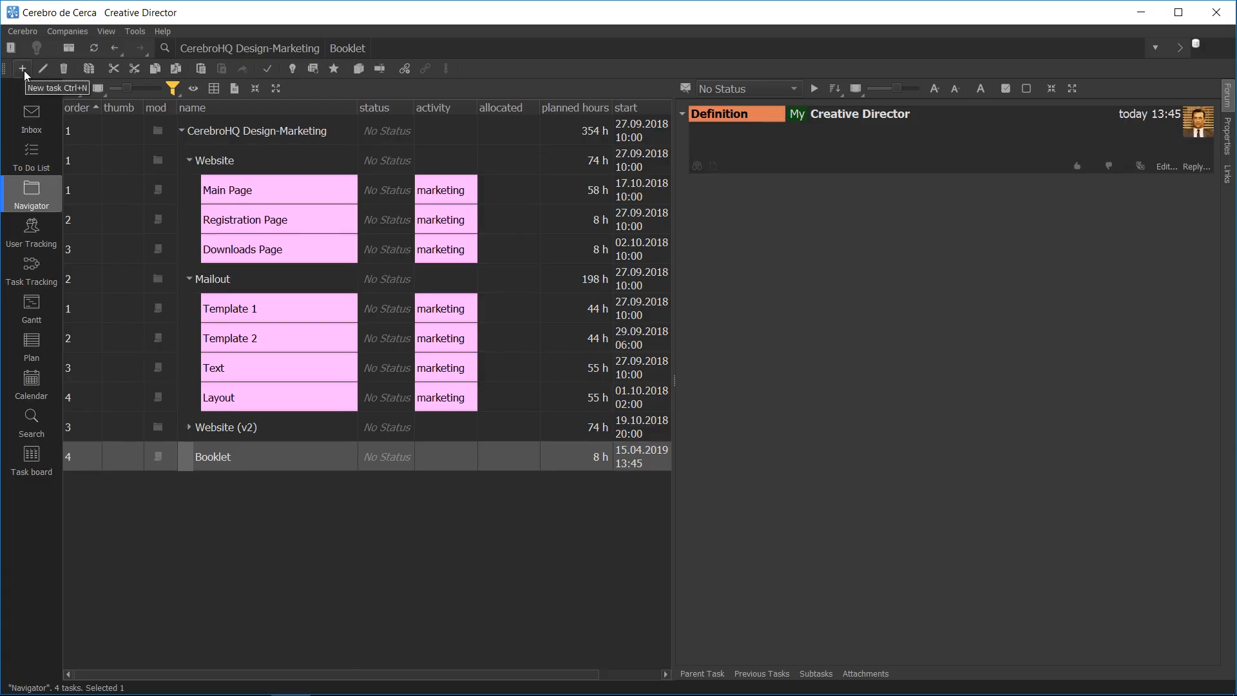
pyautogui.rightClick(237, 459)
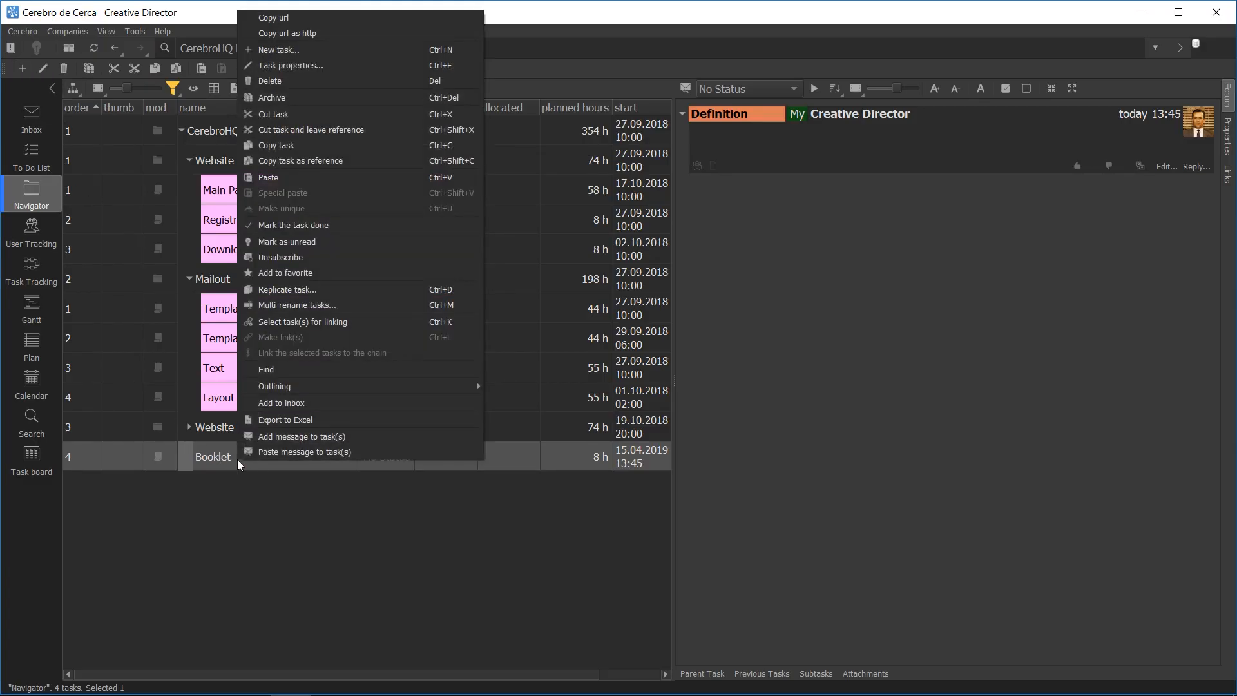
pyautogui.click(279, 49)
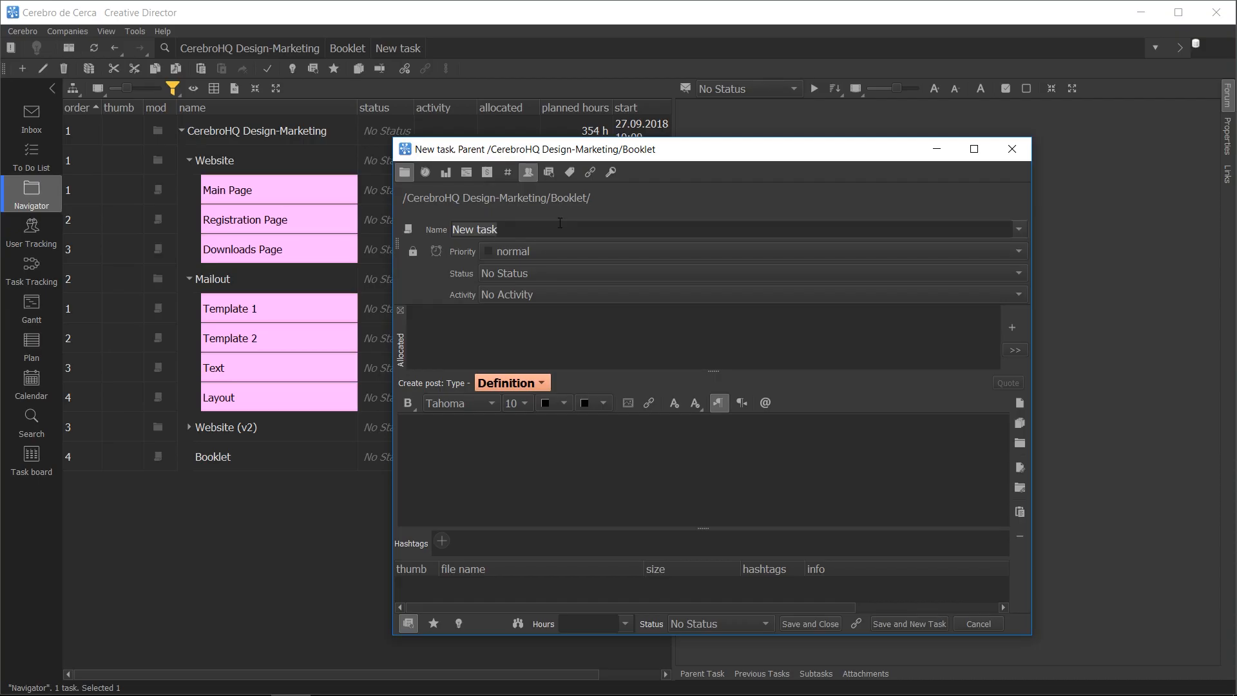
pyautogui.write('Text')
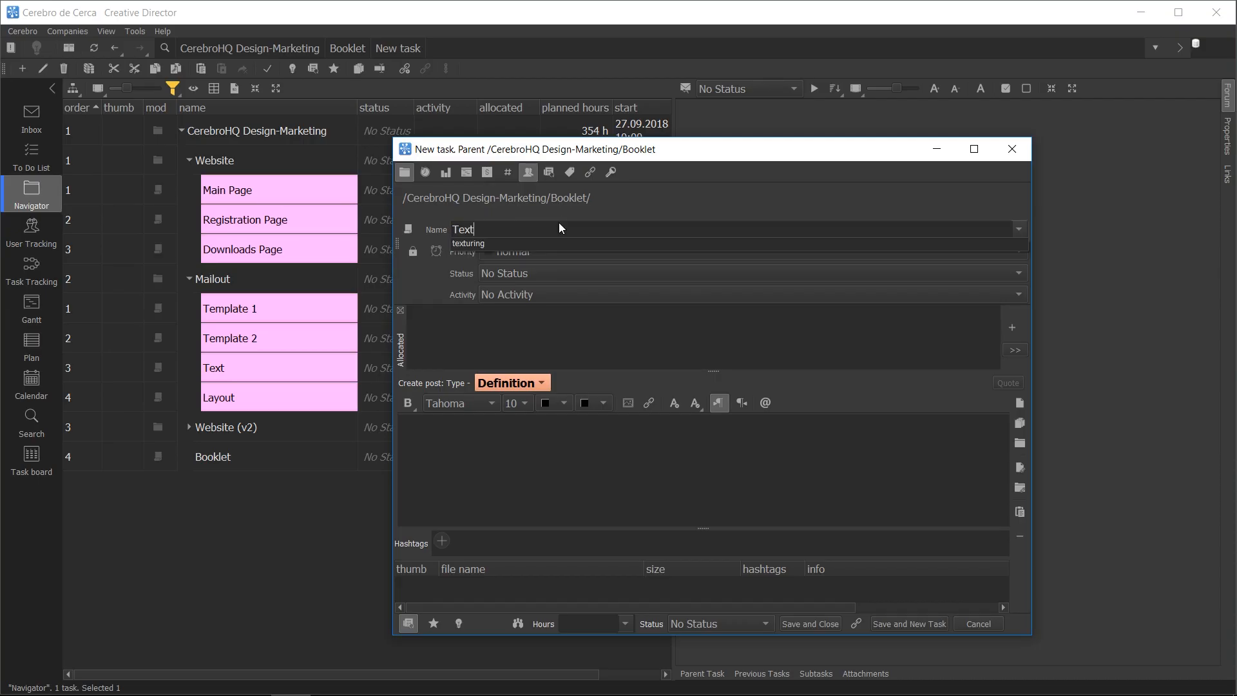
pyautogui.press('Return')
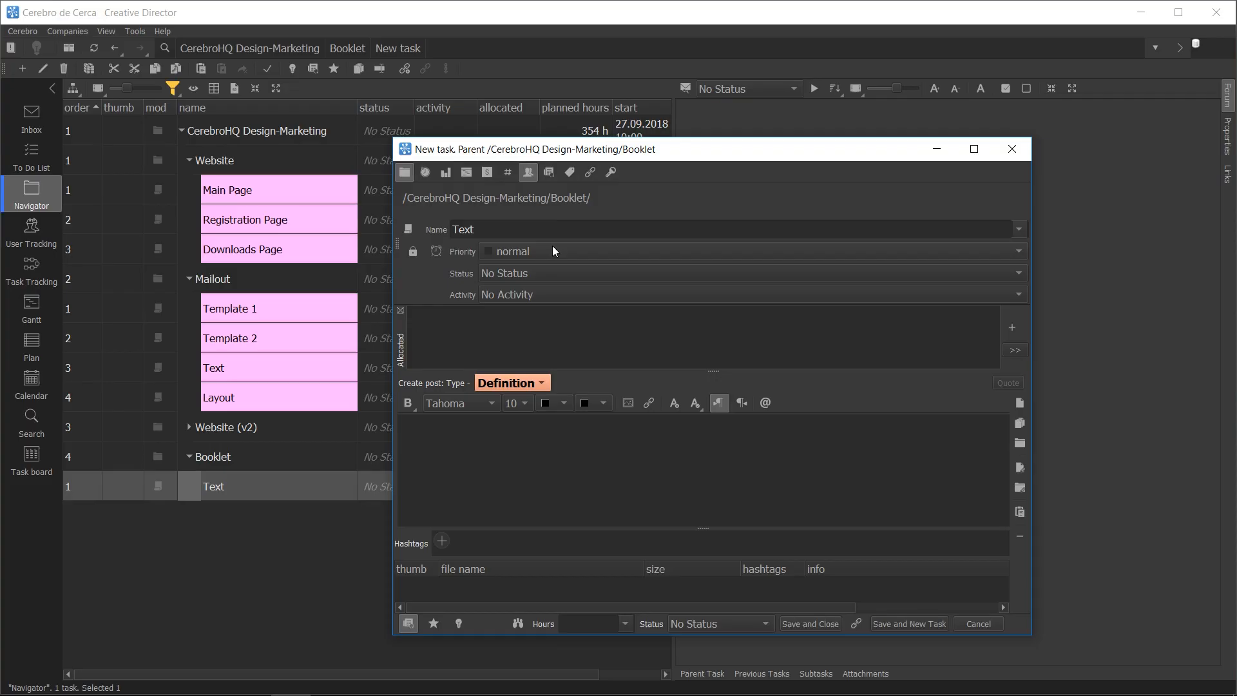
# Step: Set the Text task's activity to marketing, keeping its priority at normal and its status at No Status
pyautogui.click(543, 295)
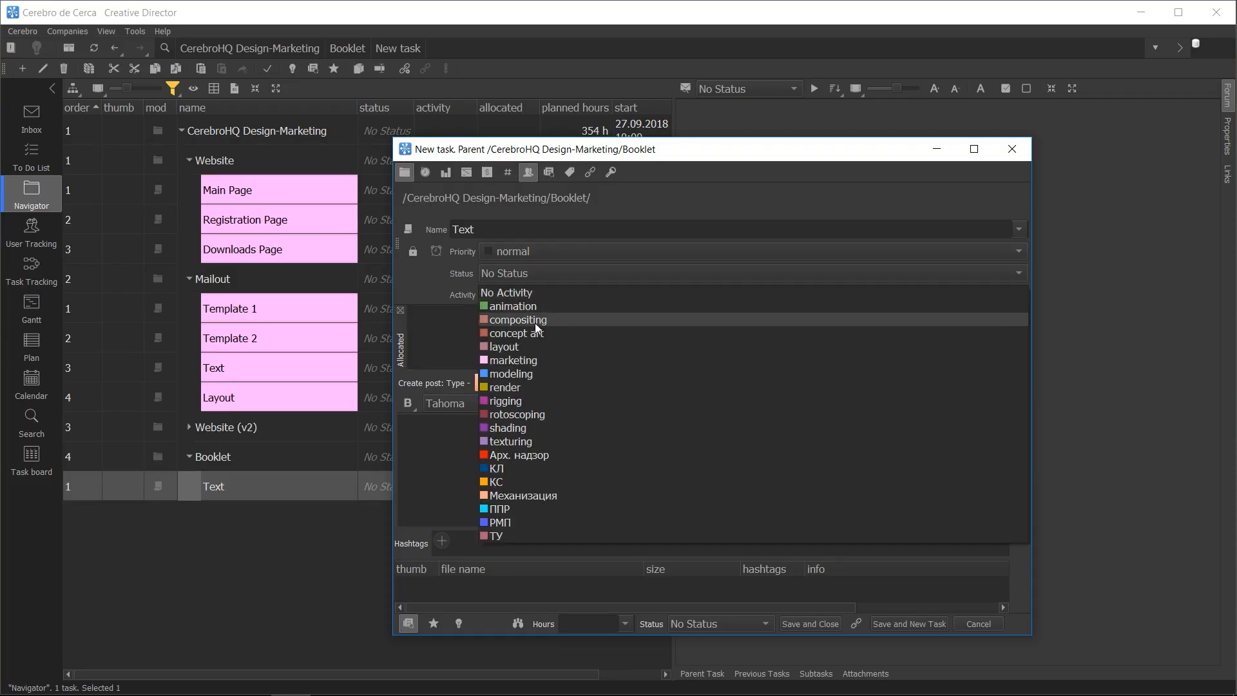
pyautogui.click(538, 365)
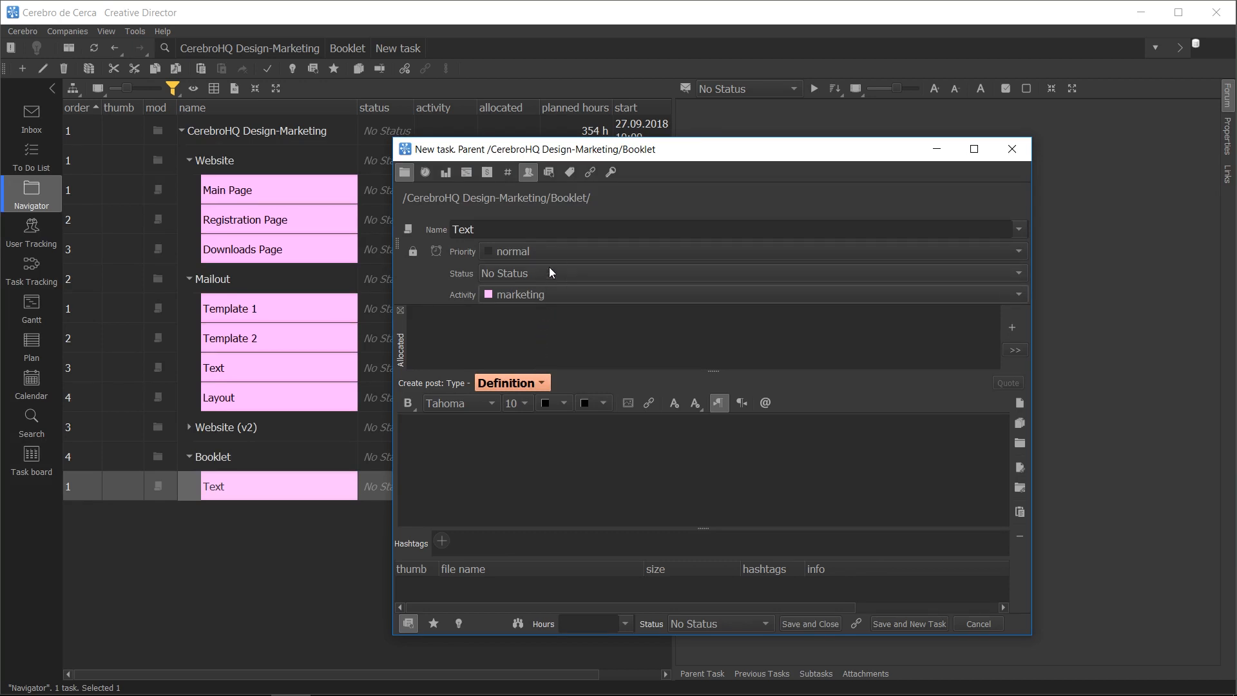
pyautogui.click(551, 250)
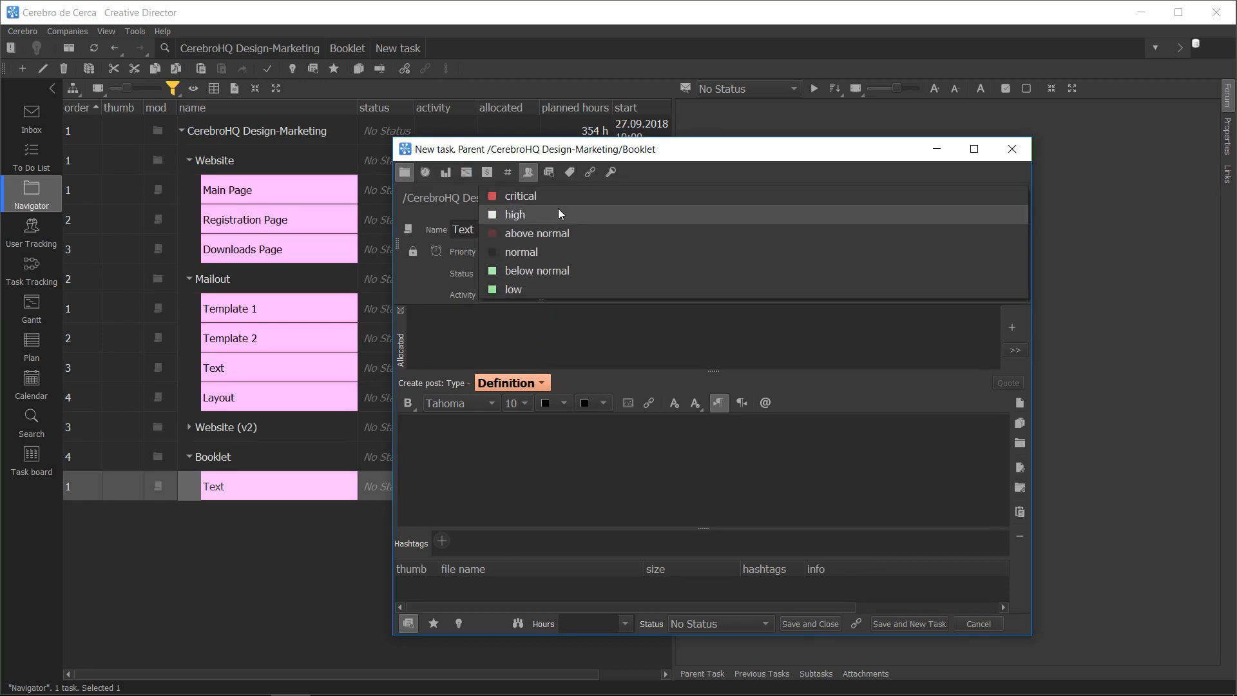
pyautogui.click(547, 252)
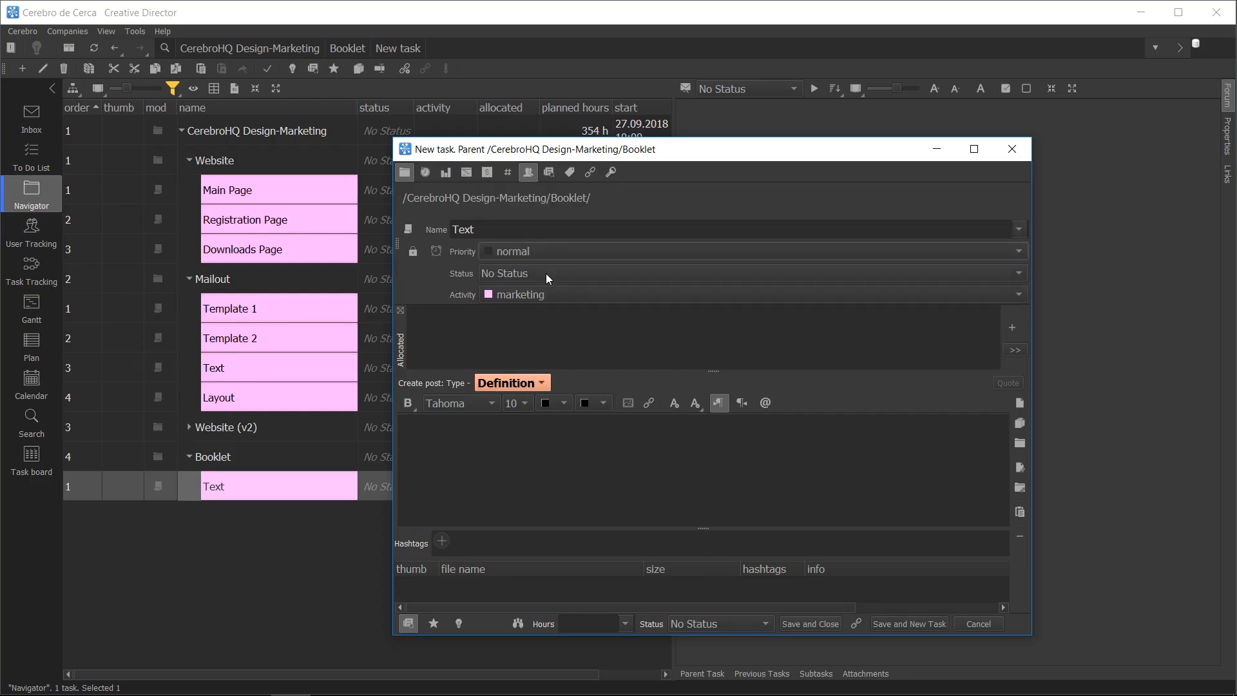
pyautogui.click(547, 274)
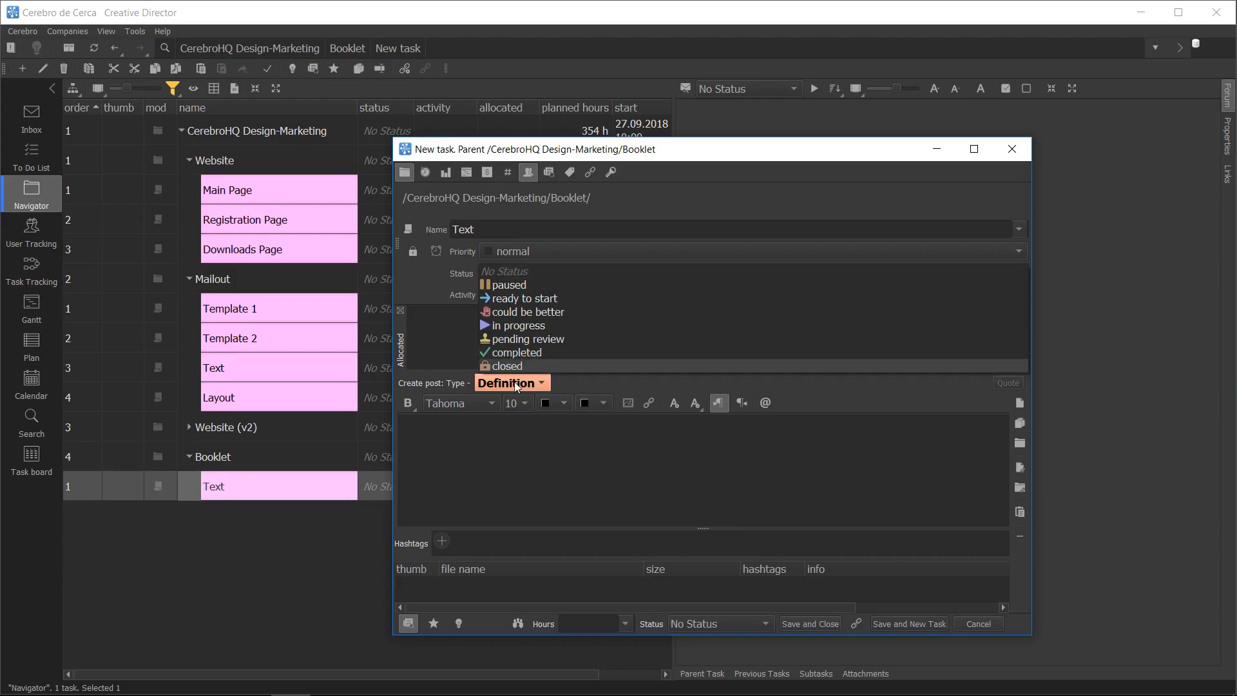
pyautogui.click(540, 274)
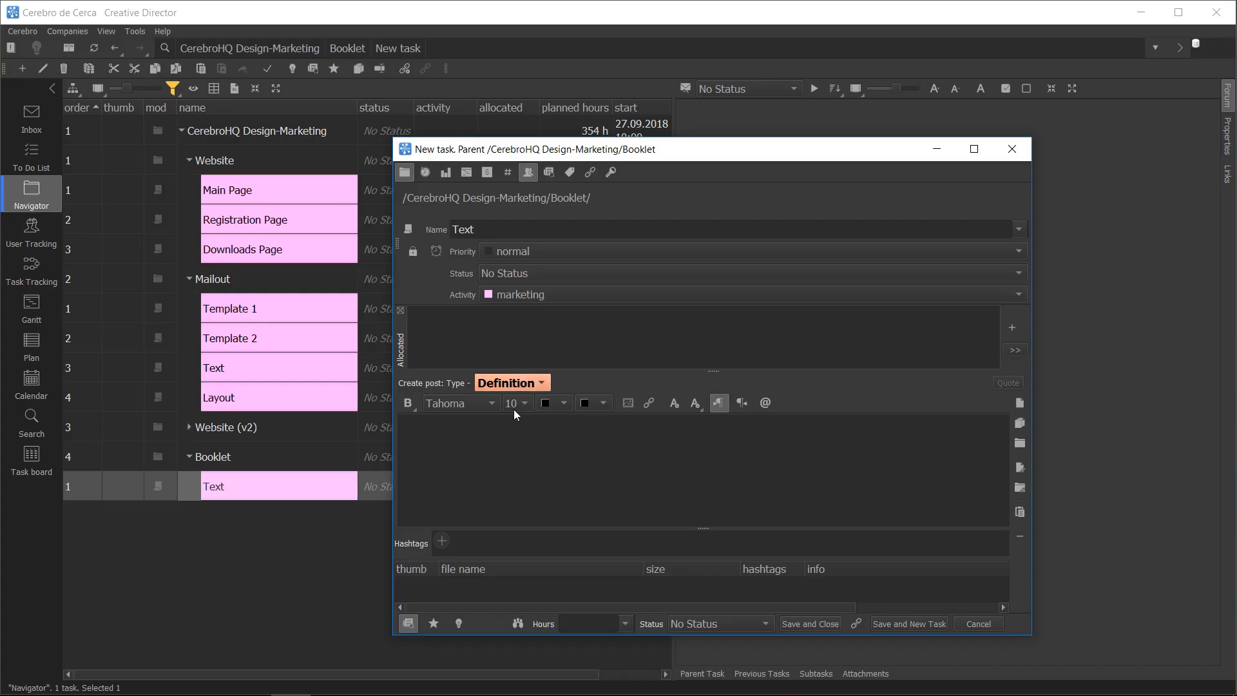
pyautogui.click(513, 445)
pyautogui.write('Post text in two ')
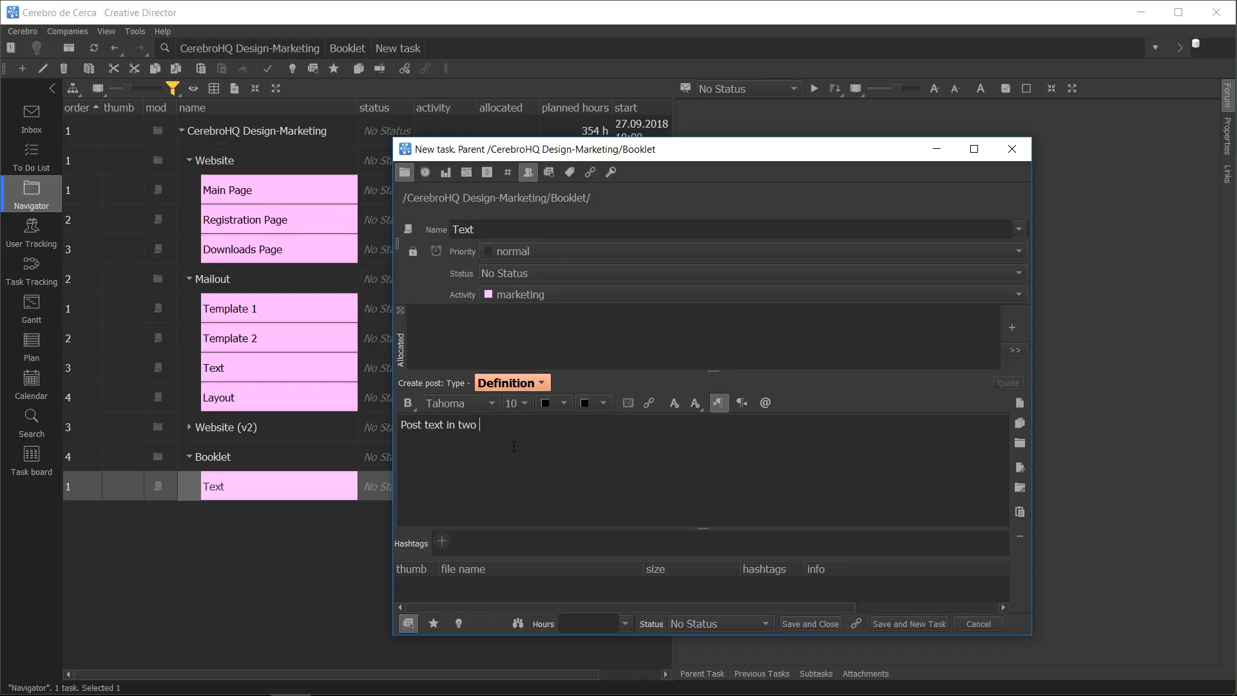
pyautogui.write('languages for all pages @')
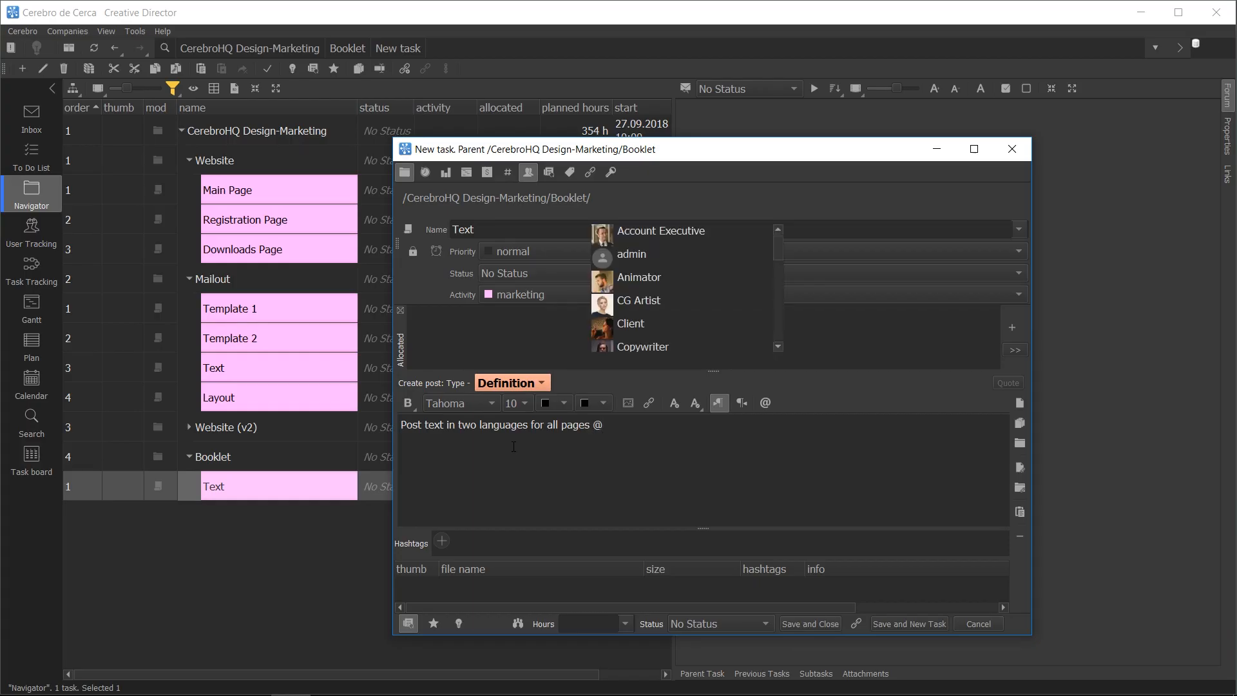
pyautogui.press('Down')
pyautogui.press('Down')
pyautogui.press('Down')
pyautogui.press('Down')
pyautogui.press('Down')
pyautogui.press('Down')
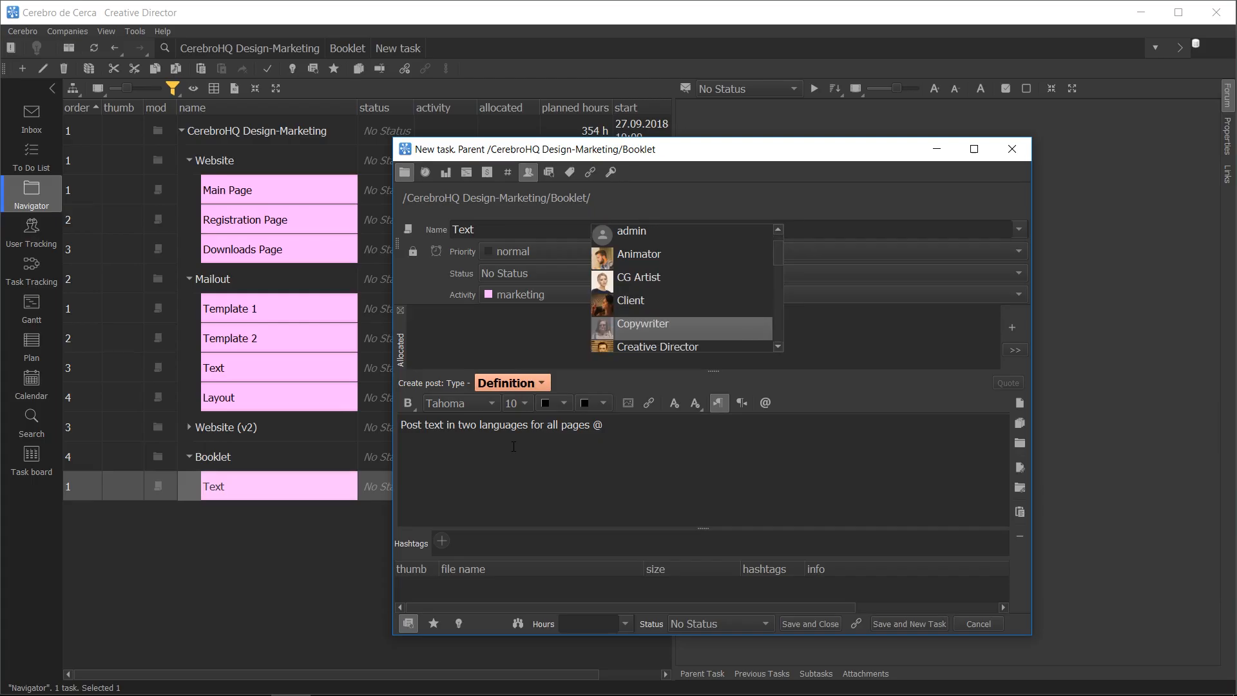
pyautogui.press('Return')
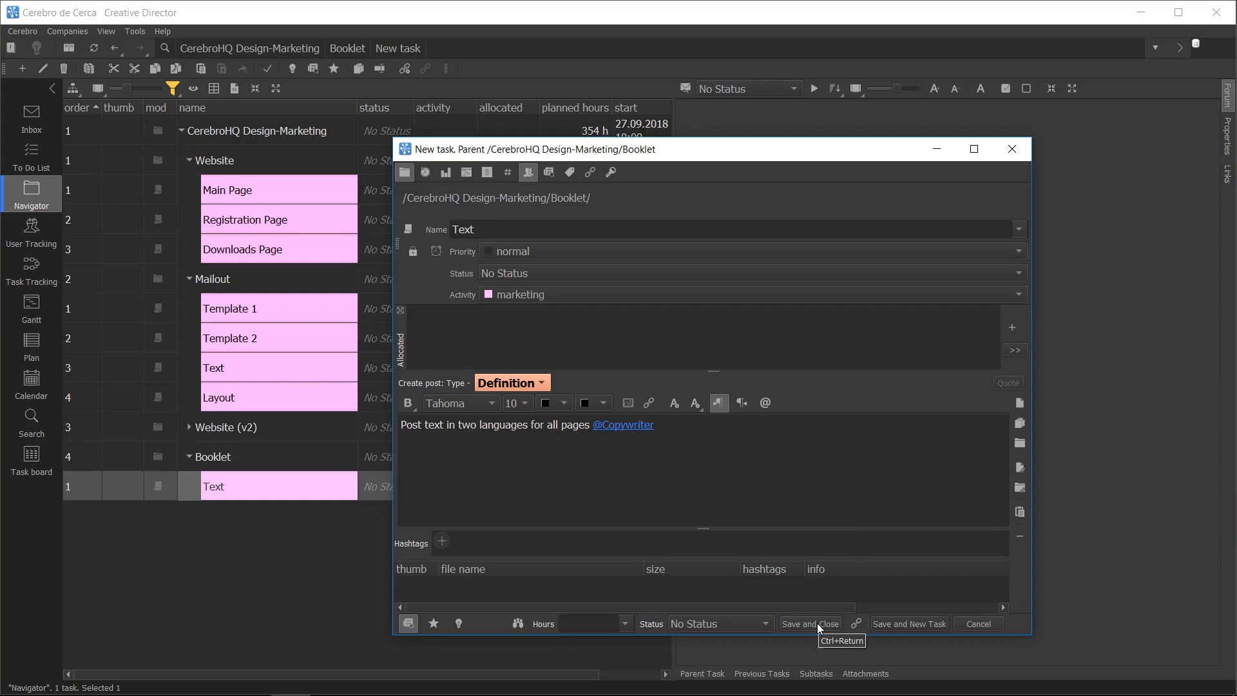
pyautogui.click(909, 621)
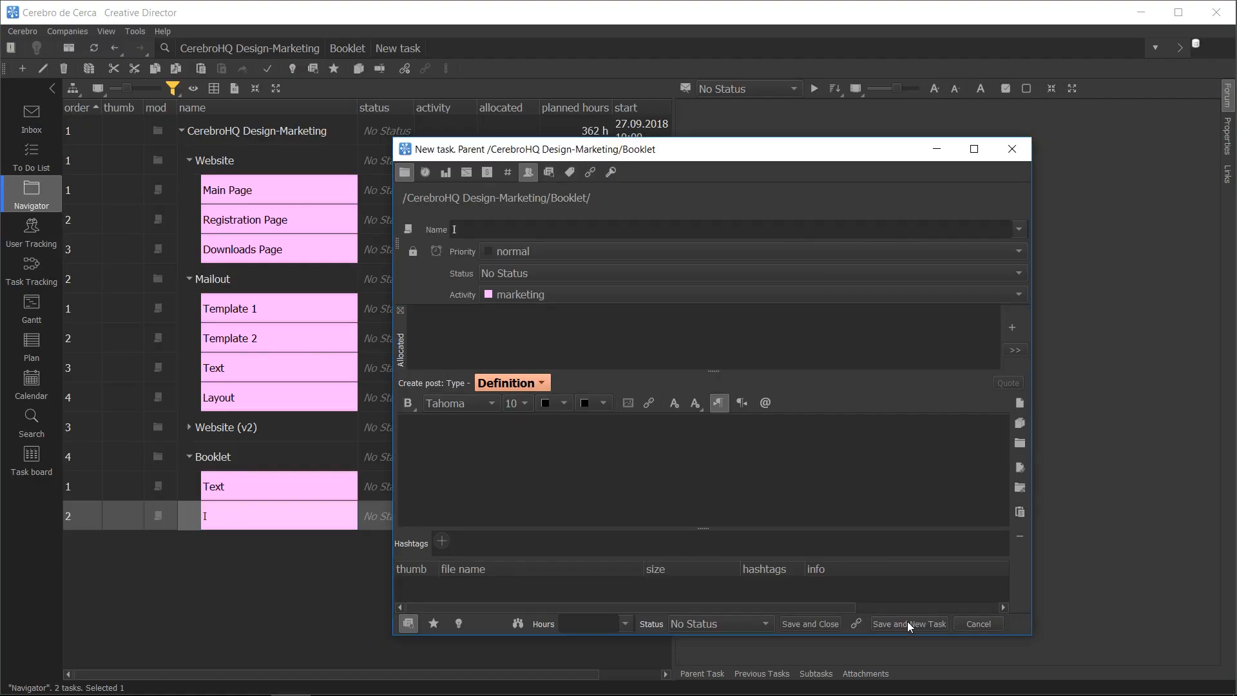
# Step: Name the second Booklet subtask Illustrations and save it, continuing with another new task
pyautogui.write('Illustrations')
pyautogui.click(583, 446)
pyautogui.click(907, 624)
# Step: Create the Layout subtask with the definition "Develop a pre-version of the booklet." and save it
pyautogui.write('Layout')
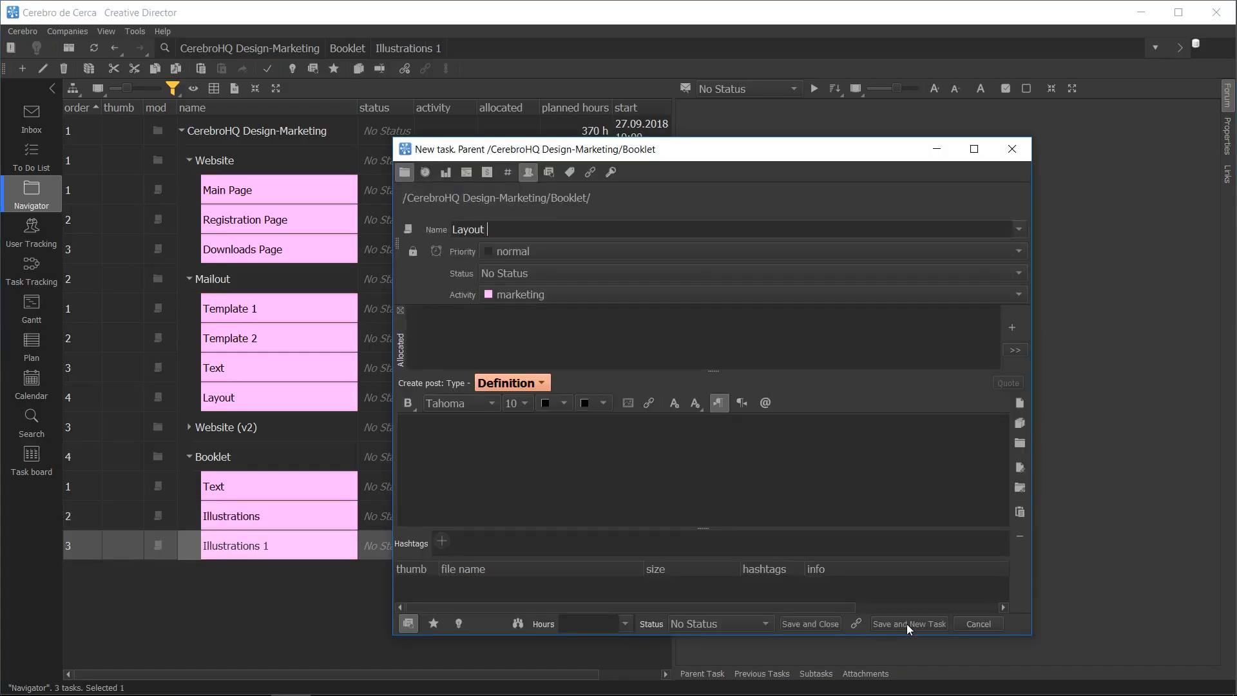
pyautogui.click(500, 443)
pyautogui.write('Develop a pre-version of the booklet.')
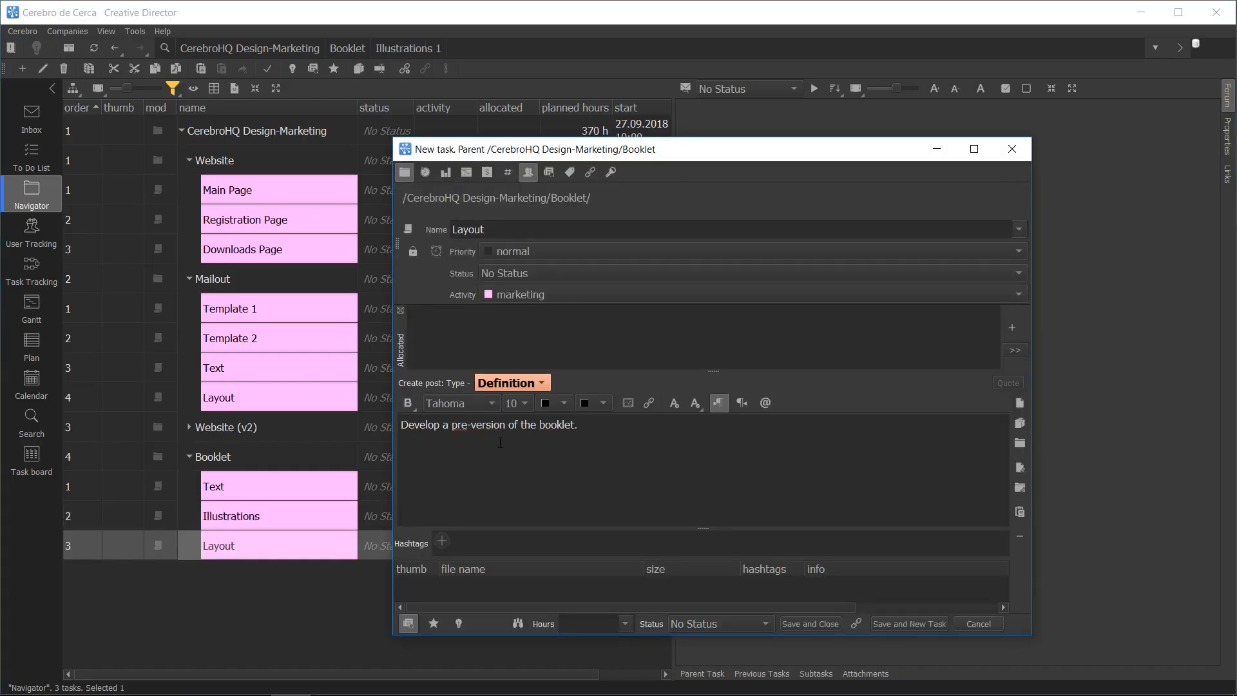
pyautogui.click(892, 625)
# Step: Add the subtasks Final Layout and Rendering to Booklet, saving both and closing the new task window
pyautogui.write('Final Layout')
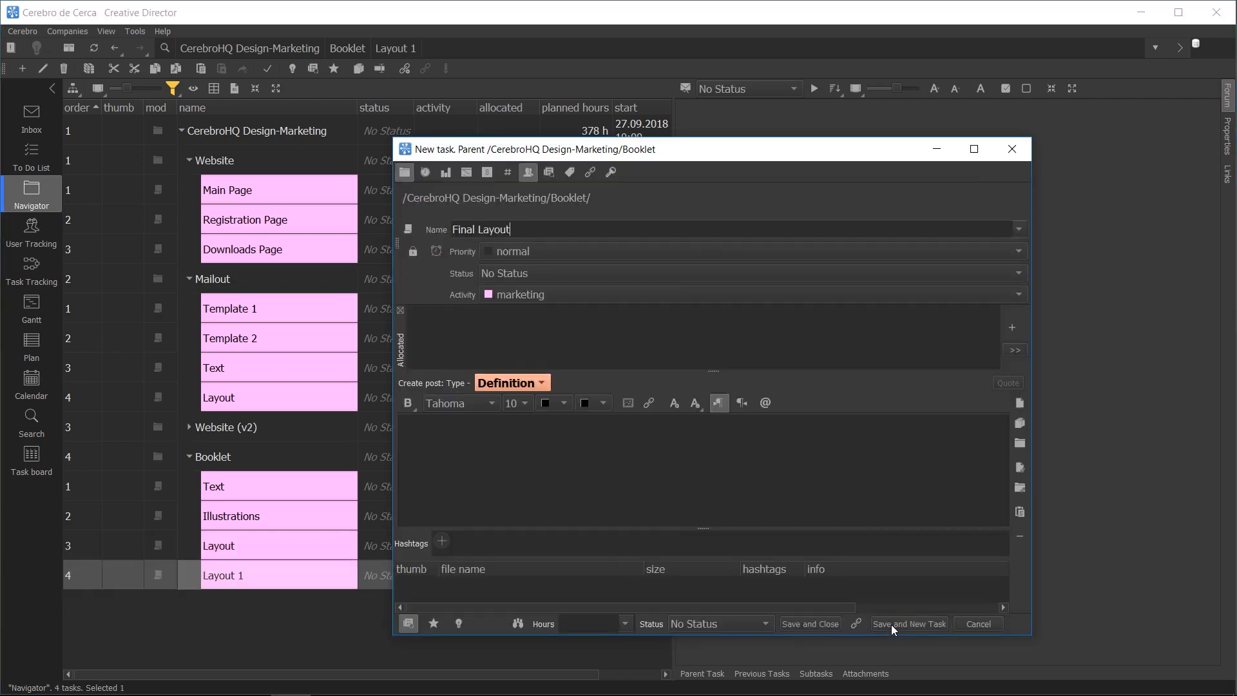
pyautogui.click(892, 625)
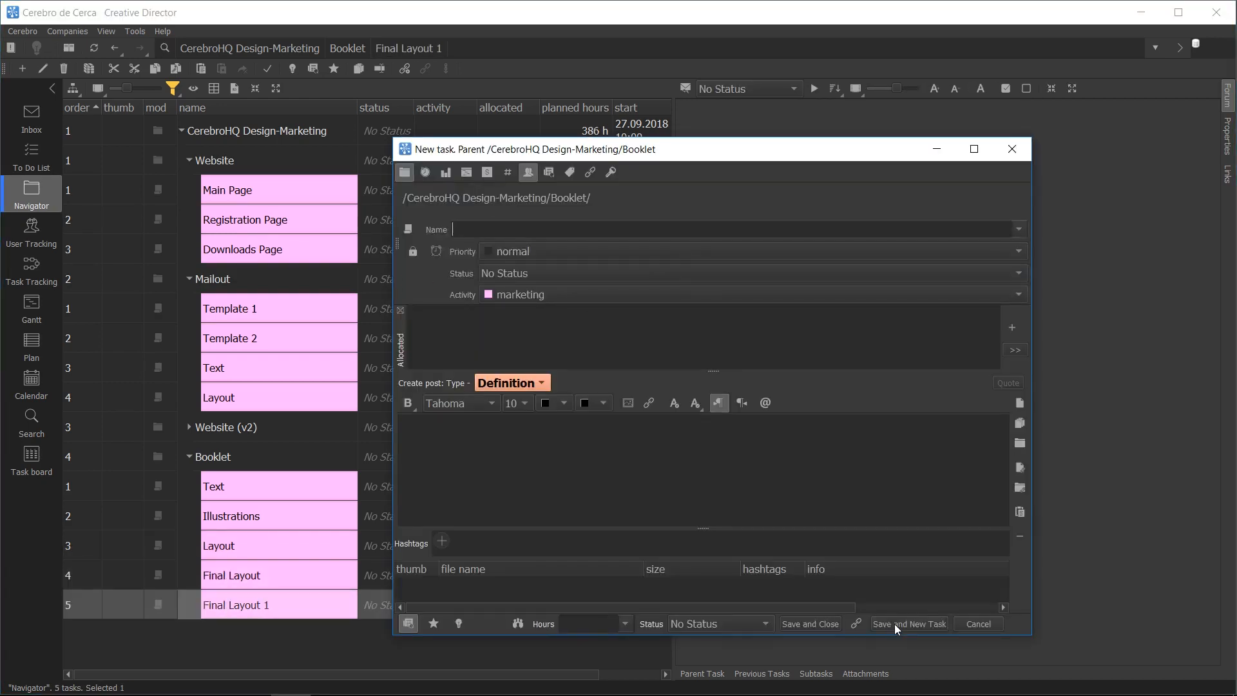
pyautogui.write('Rendering')
pyautogui.click(799, 623)
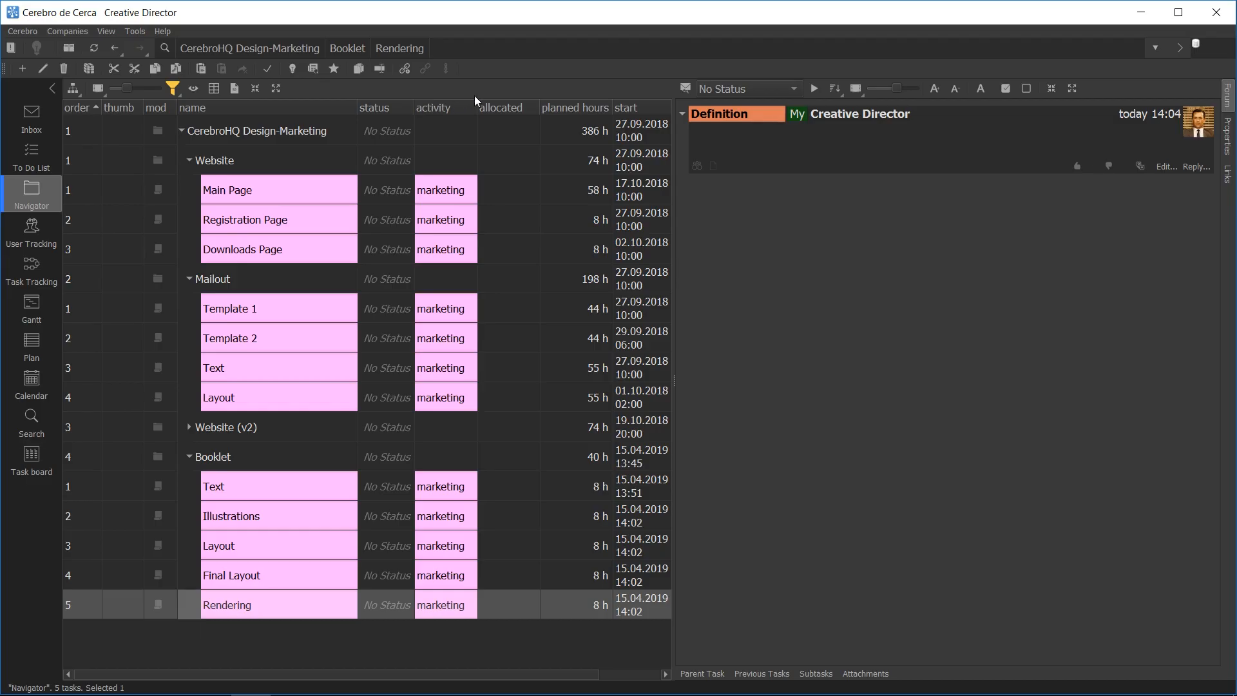
# Step: Show the priority column in the task list and hide it again
pyautogui.moveTo(576, 673); pyautogui.dragTo(656, 486)
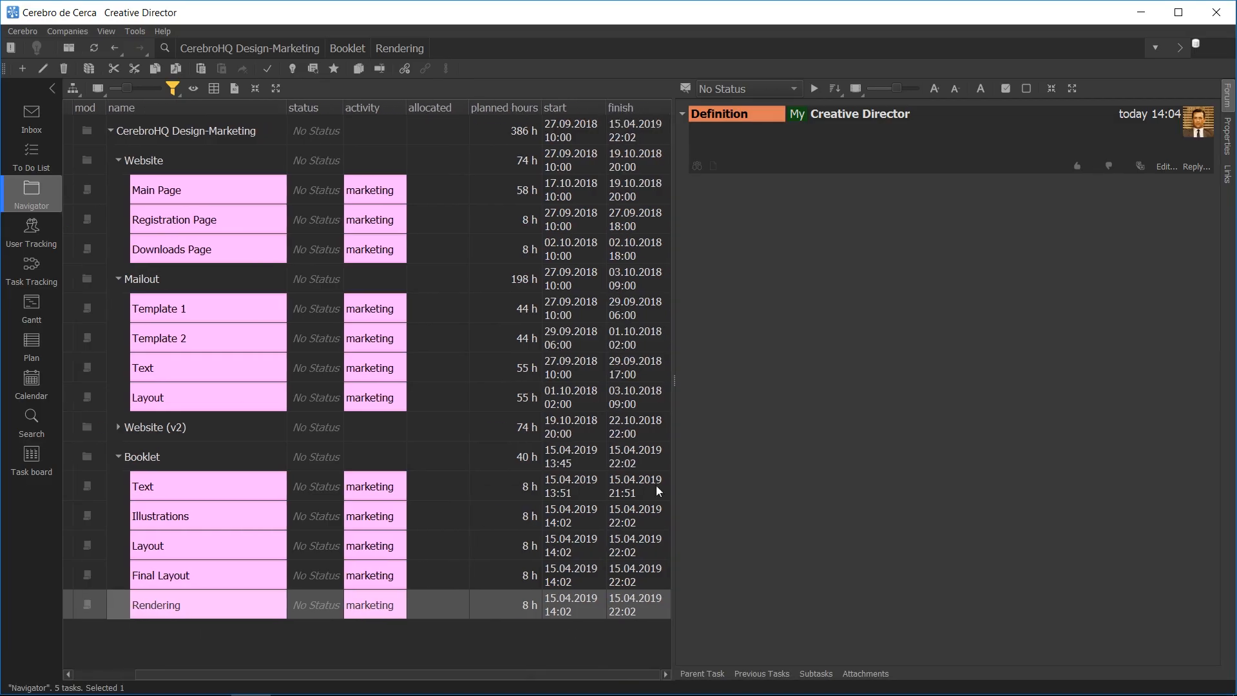
pyautogui.rightClick(357, 107)
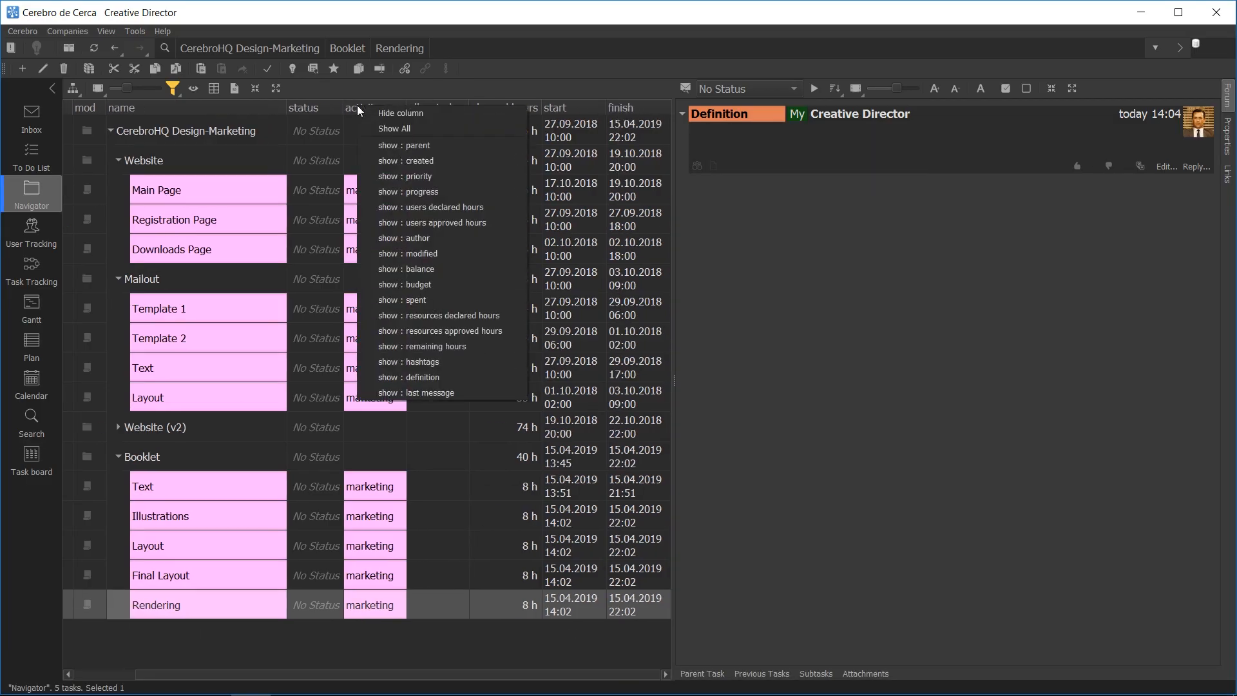
pyautogui.click(424, 175)
pyautogui.rightClick(562, 103)
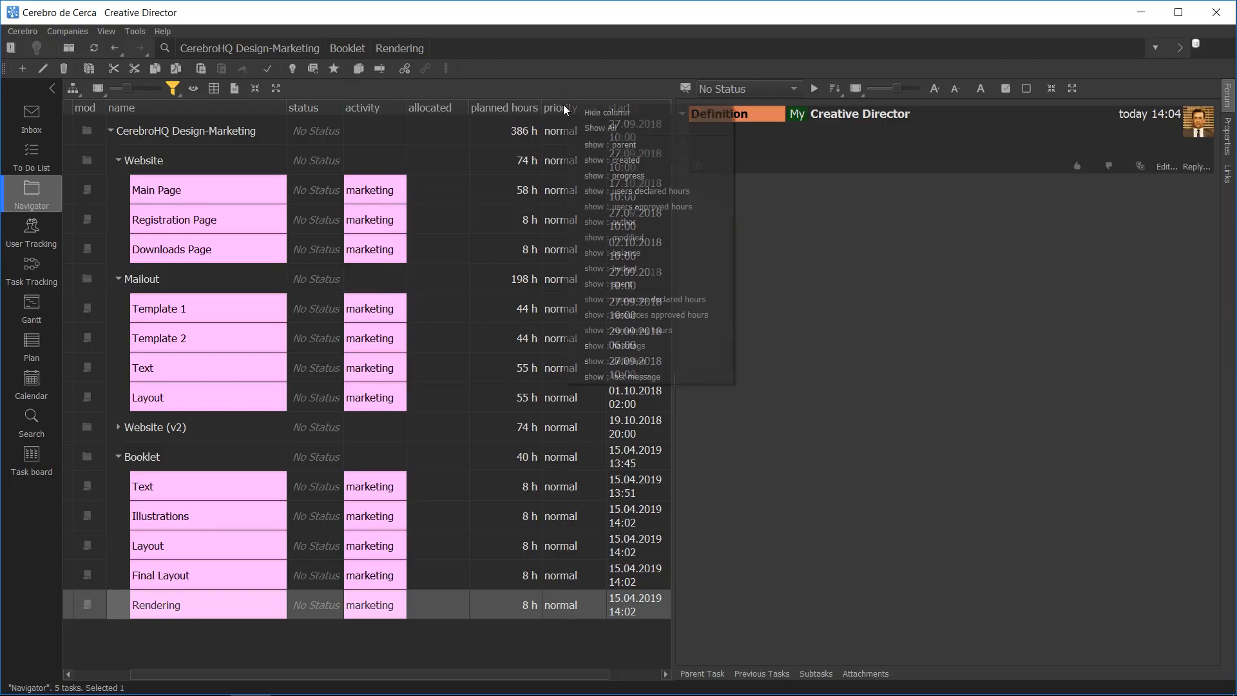
pyautogui.click(576, 109)
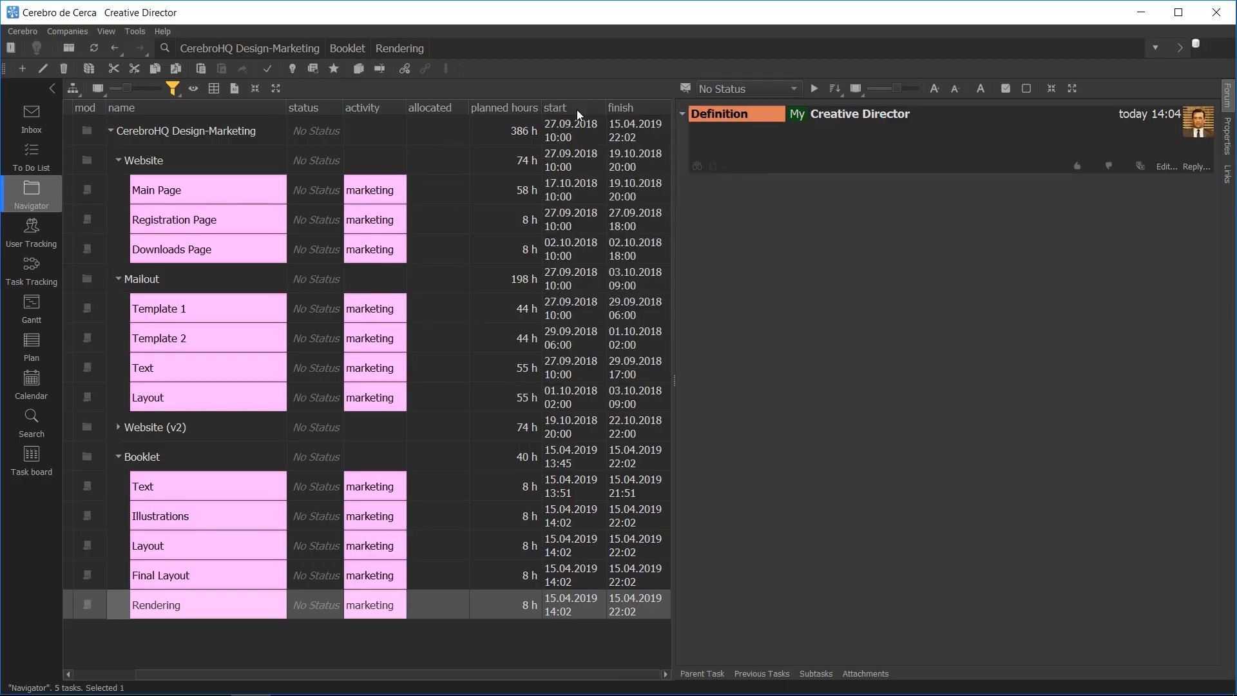
# Step: Set the Rendering task's activity to render and its planned hours to 6
pyautogui.doubleClick(377, 607)
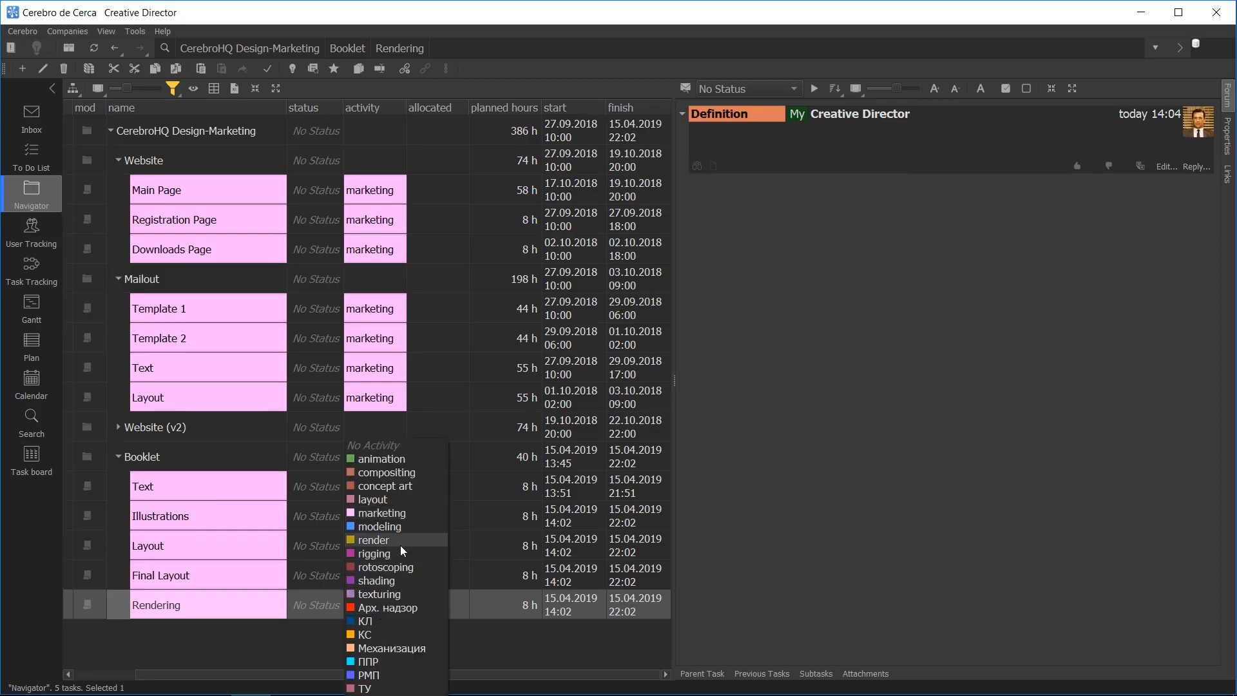
pyautogui.click(401, 542)
pyautogui.doubleClick(519, 603)
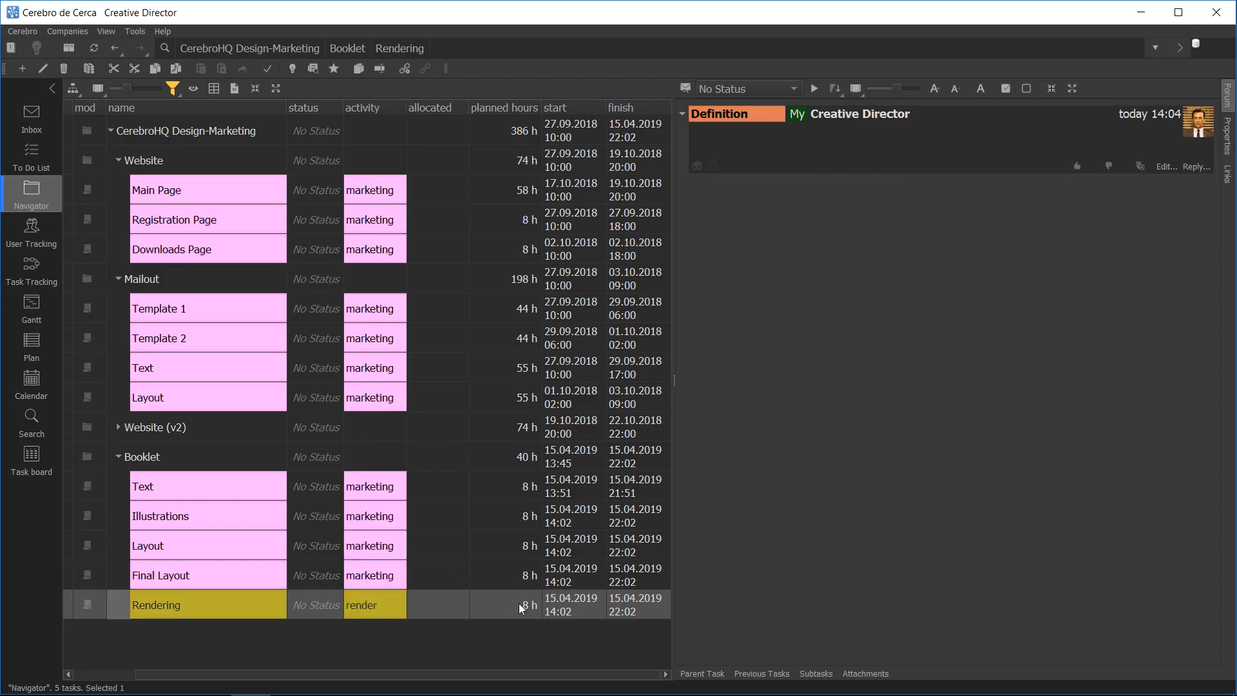
pyautogui.click(535, 601)
pyautogui.click(511, 510)
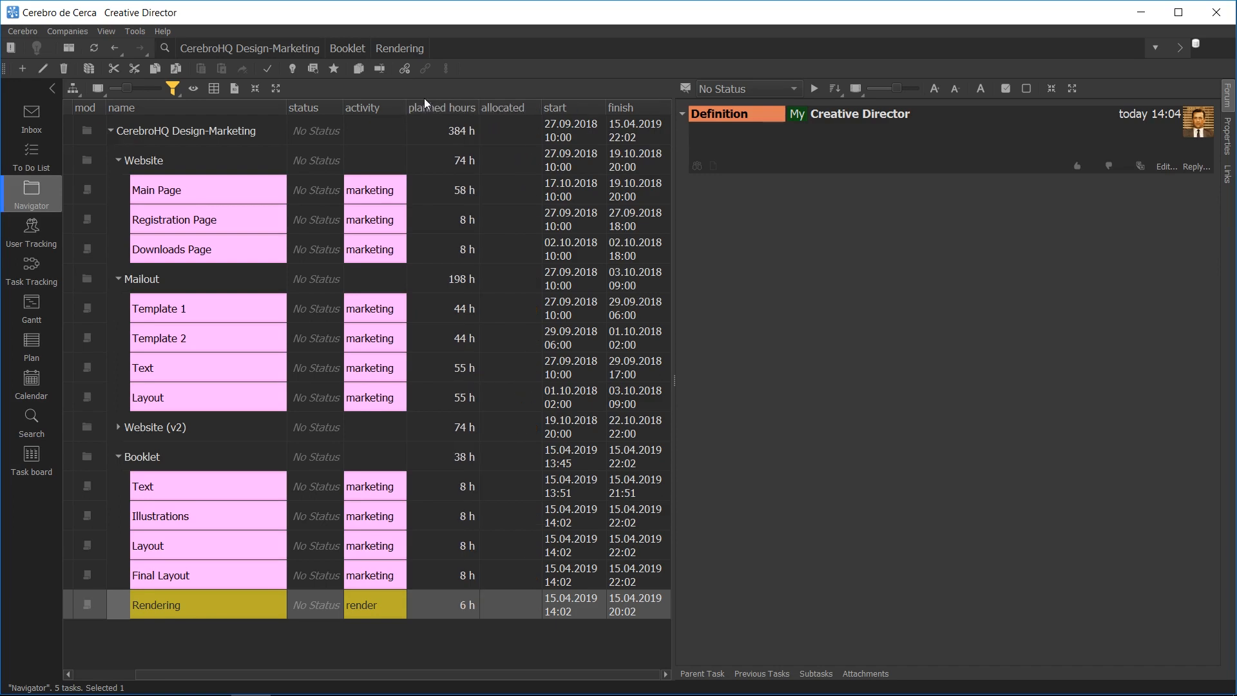
# Step: Rearrange the task list columns so that planned hours, start and finish come before allocated
pyautogui.moveTo(425, 98); pyautogui.dragTo(546, 105)
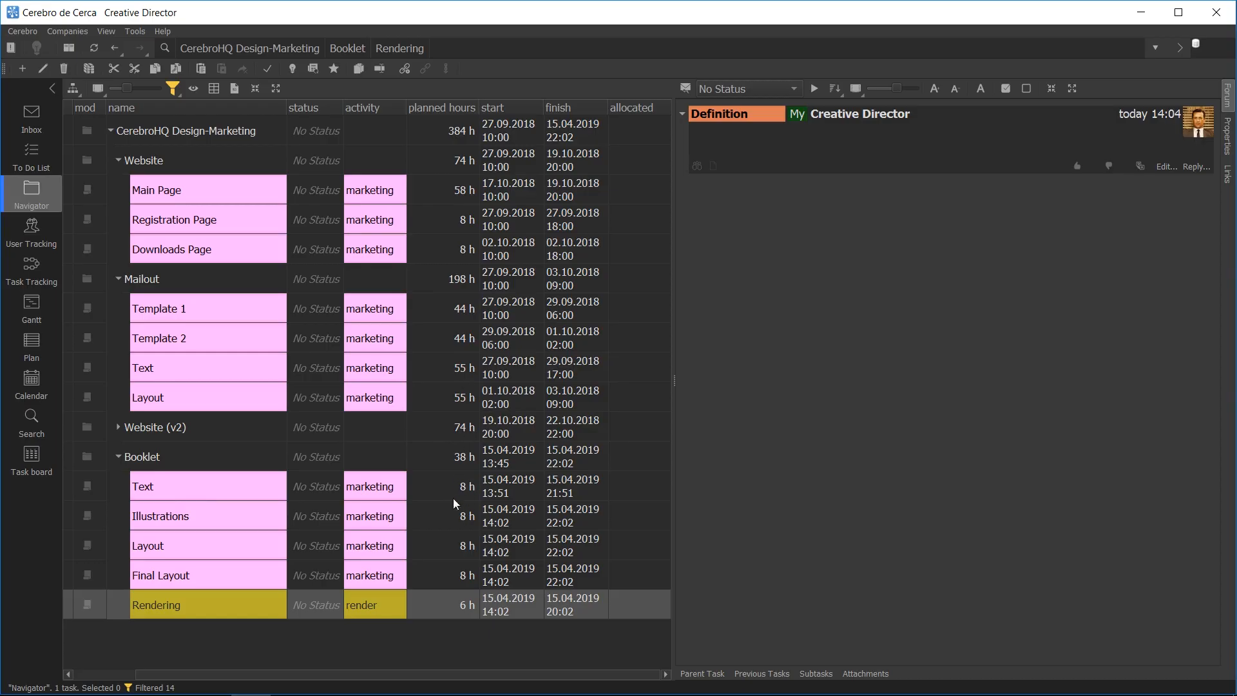
pyautogui.moveTo(457, 457)
pyautogui.moveTo(457, 136)
pyautogui.click(108, 455)
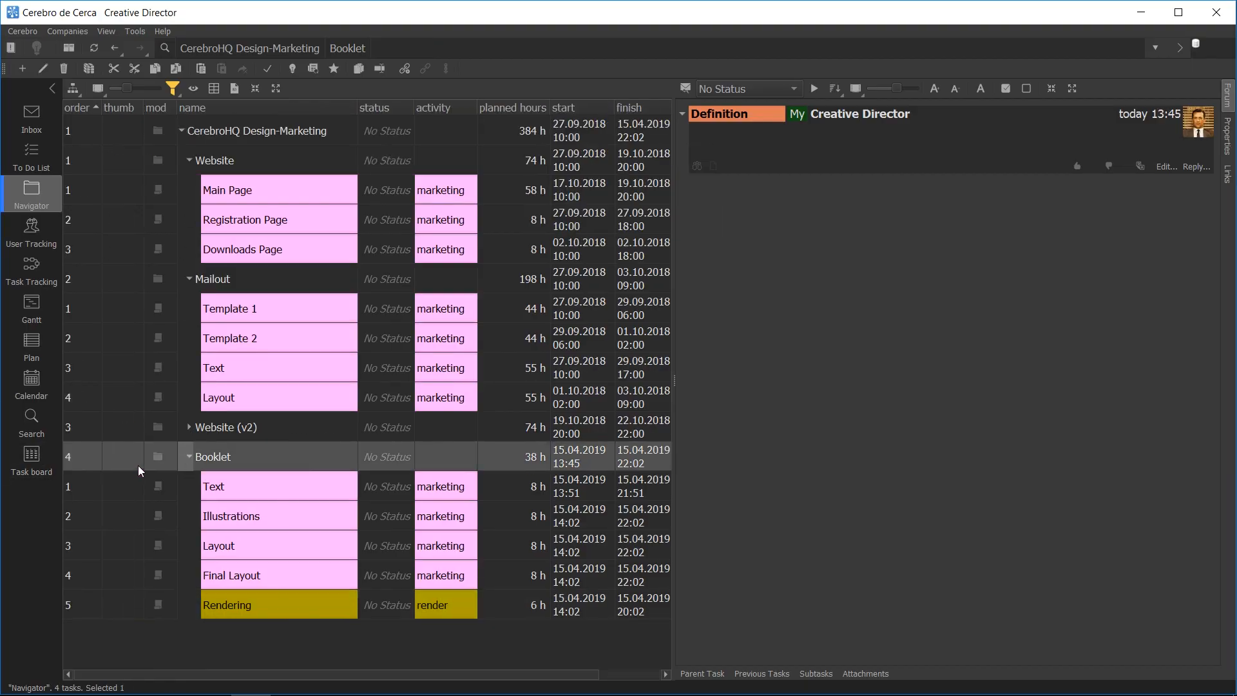
pyautogui.click(279, 615)
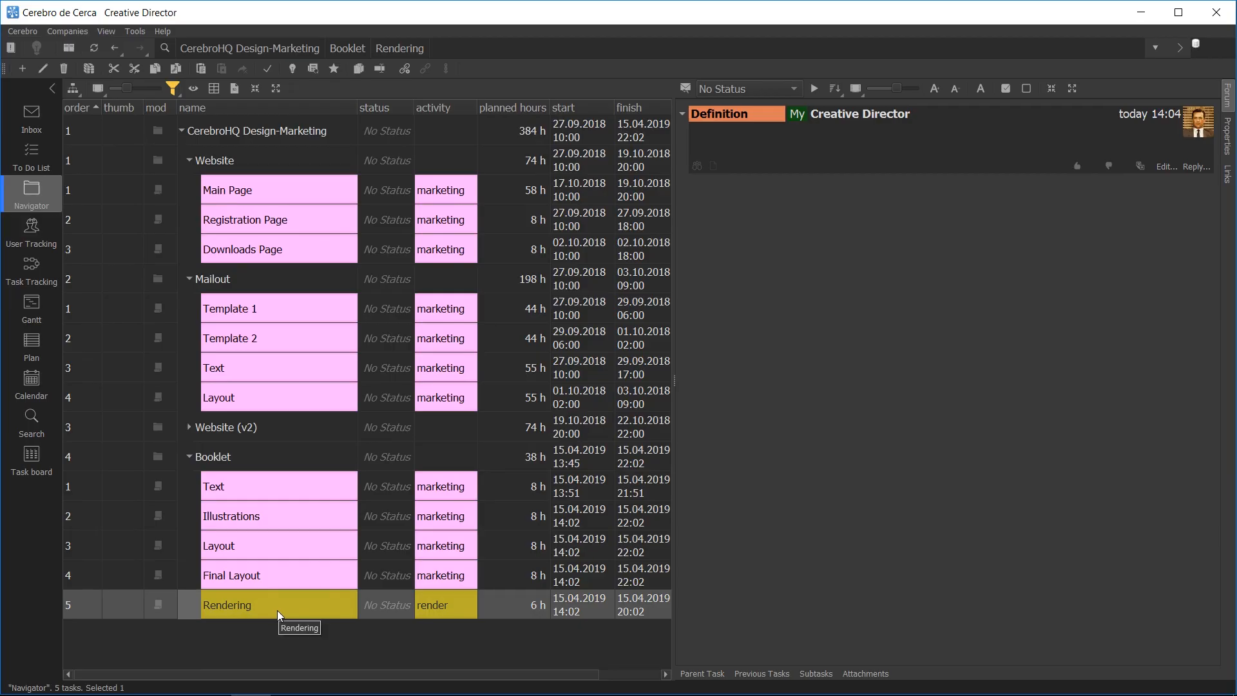
# Step: Sort the task list by name and by start date, and return it to sorting by order
pyautogui.click(271, 107)
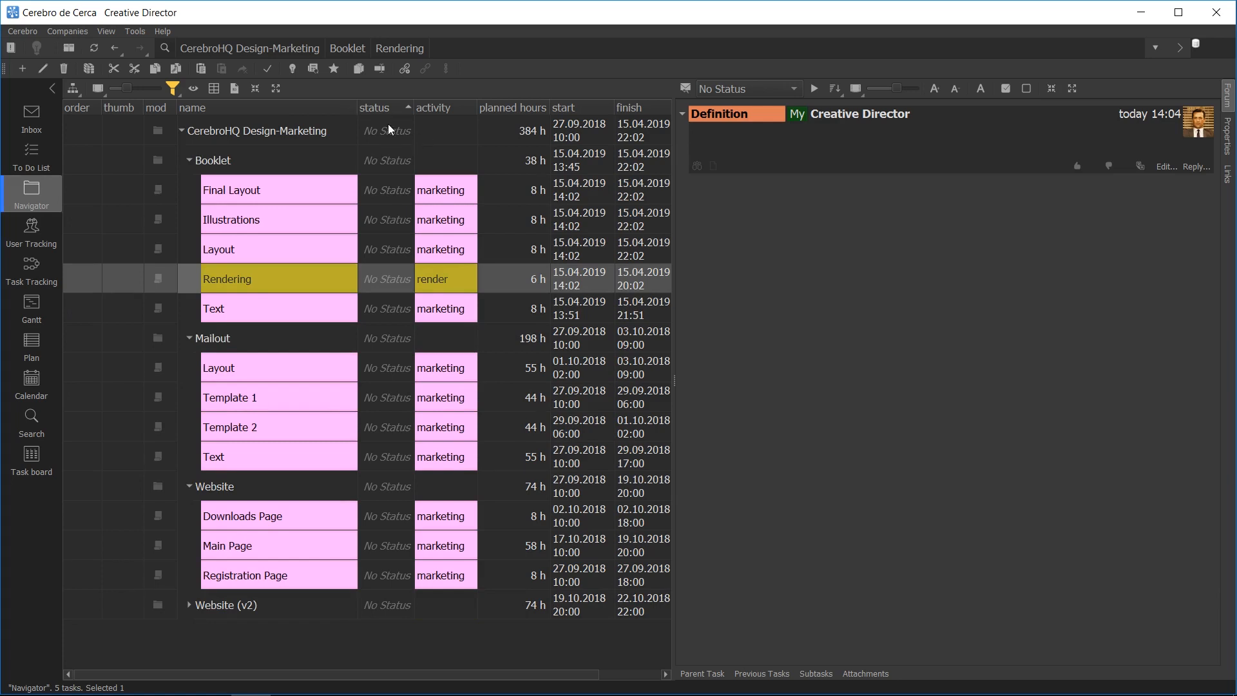
pyautogui.click(565, 108)
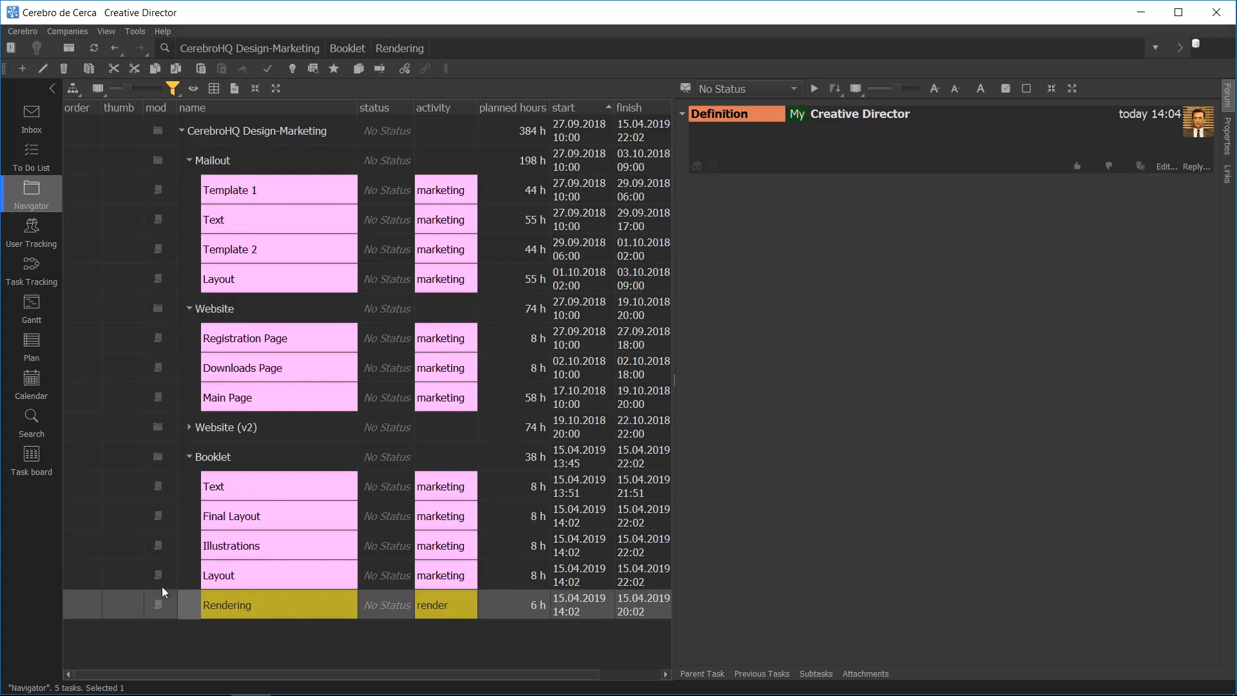
pyautogui.click(80, 109)
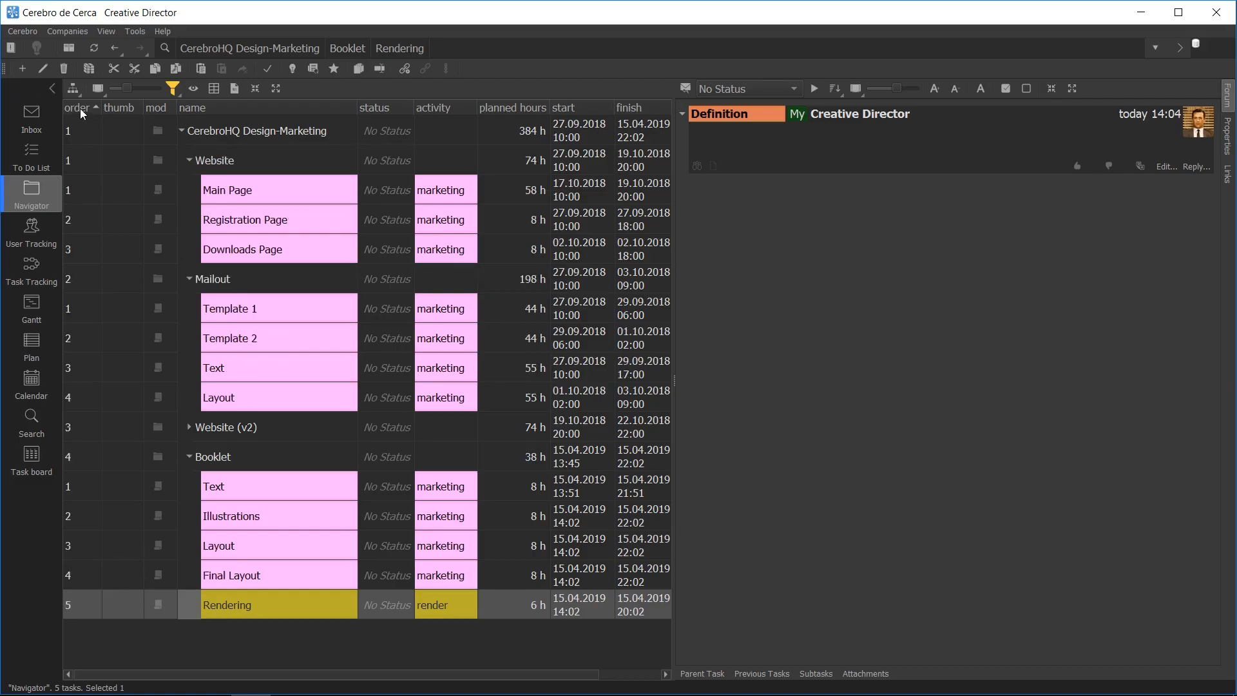
# Step: Move the Illustrations subtask above Text within the Booklet task
pyautogui.moveTo(240, 515); pyautogui.dragTo(220, 473)
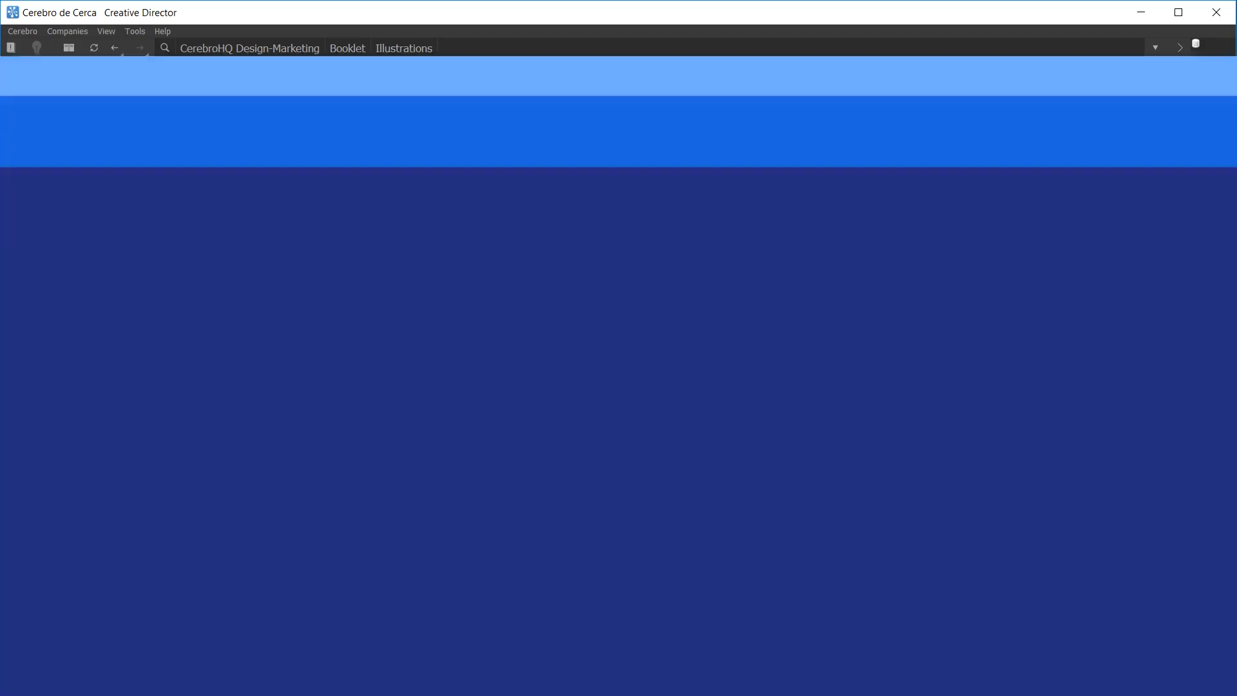